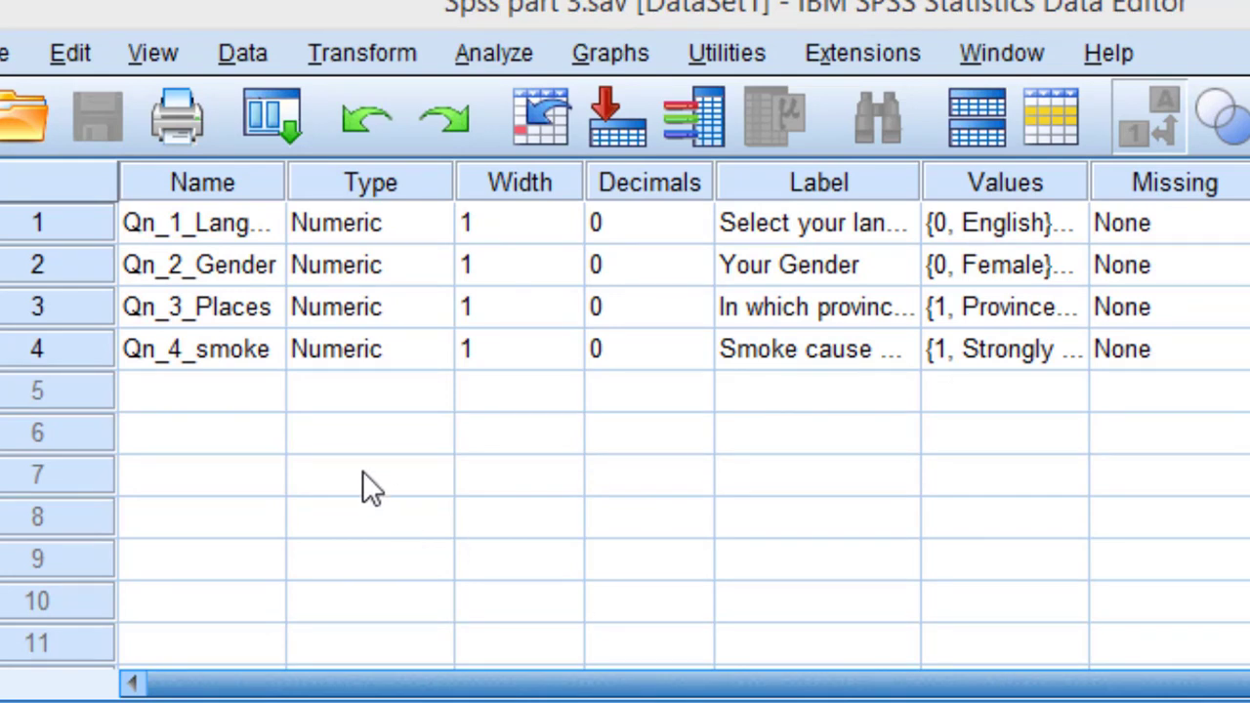
# Add a fifth variable below Qn_4_smoke and name it Qn_5_tea_coffee
pyautogui.click(260, 395)
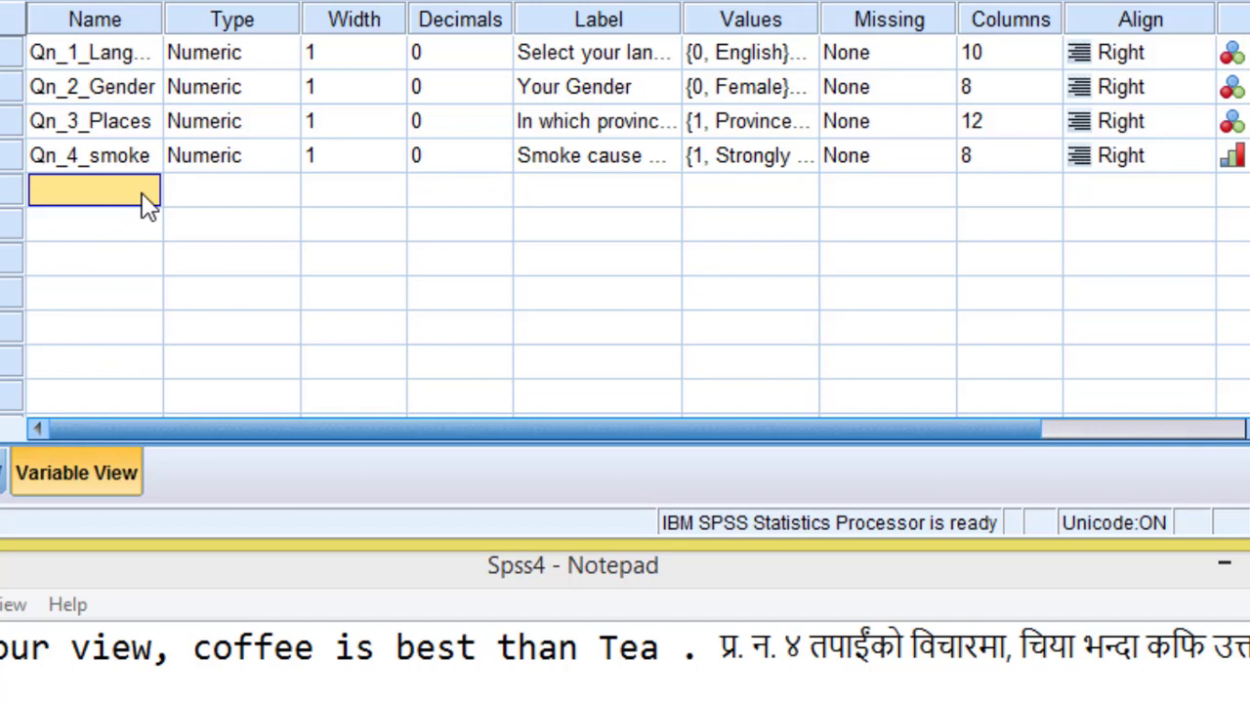
pyautogui.write('Qn')
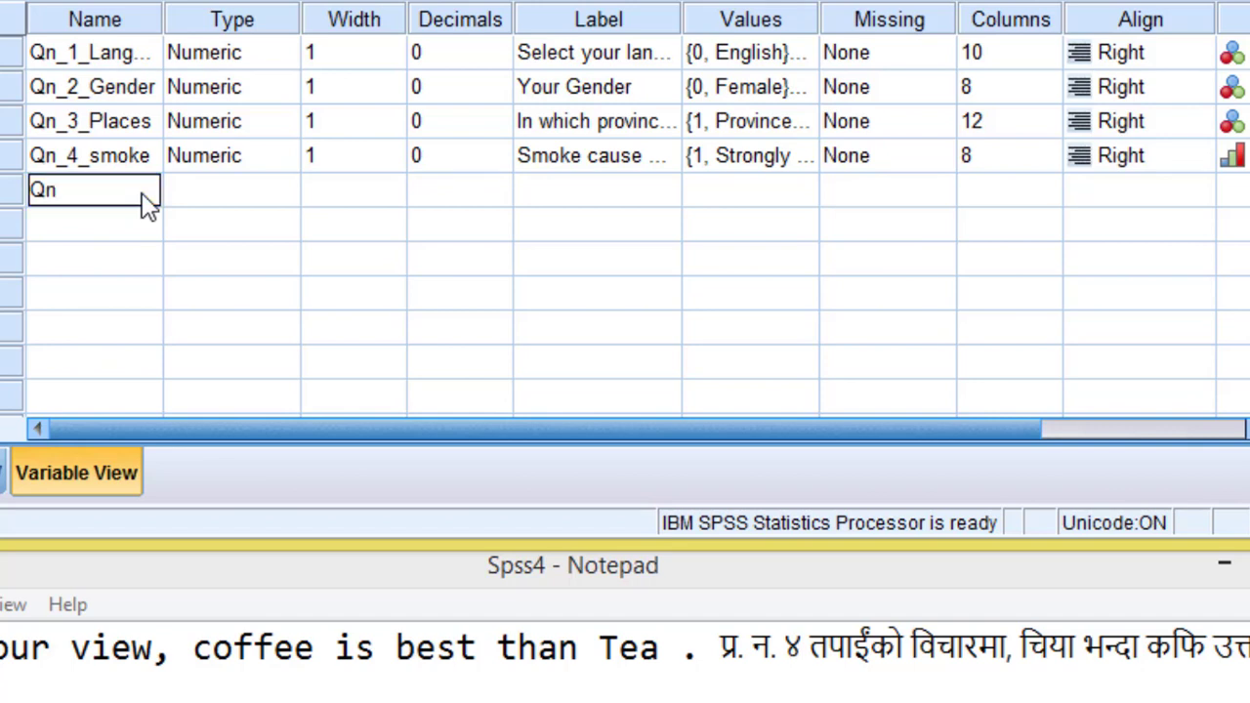
pyautogui.write('_5')
pyautogui.write('-Tea')
pyautogui.press('BackSpace')
pyautogui.press('BackSpace')
pyautogui.press('BackSpace')
pyautogui.write('tea_coffee')
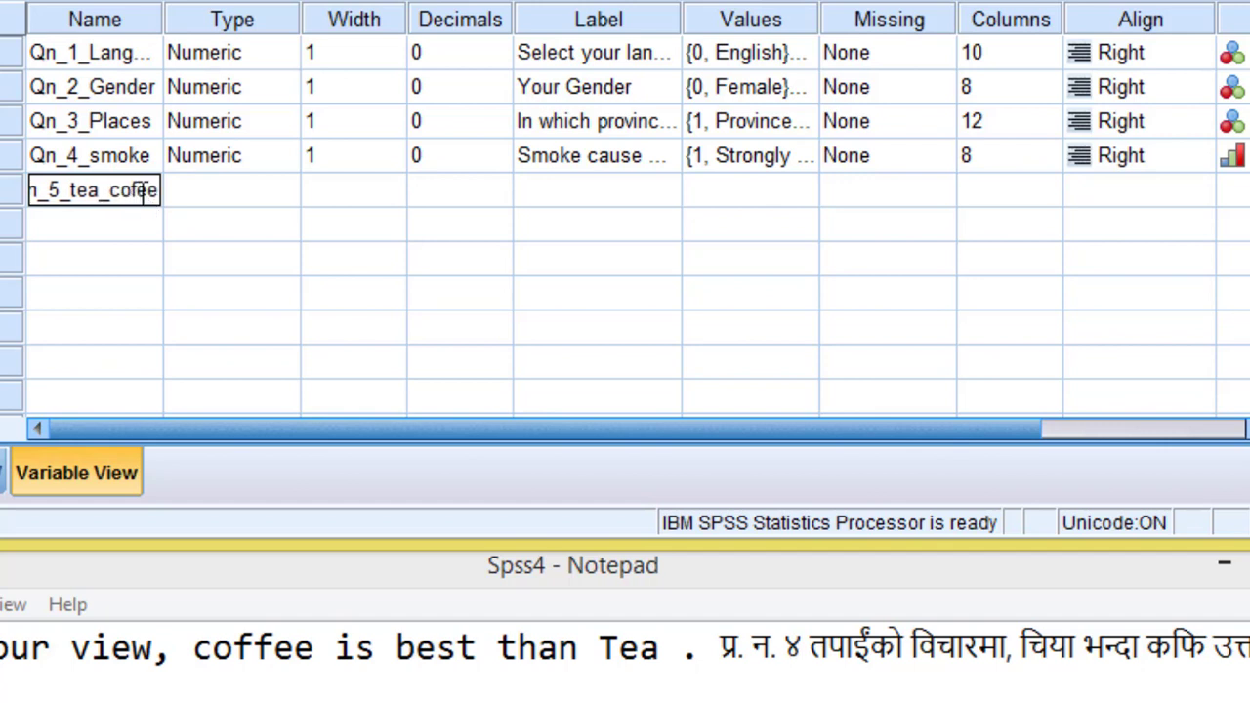
pyautogui.click(141, 193)
pyautogui.write('f')
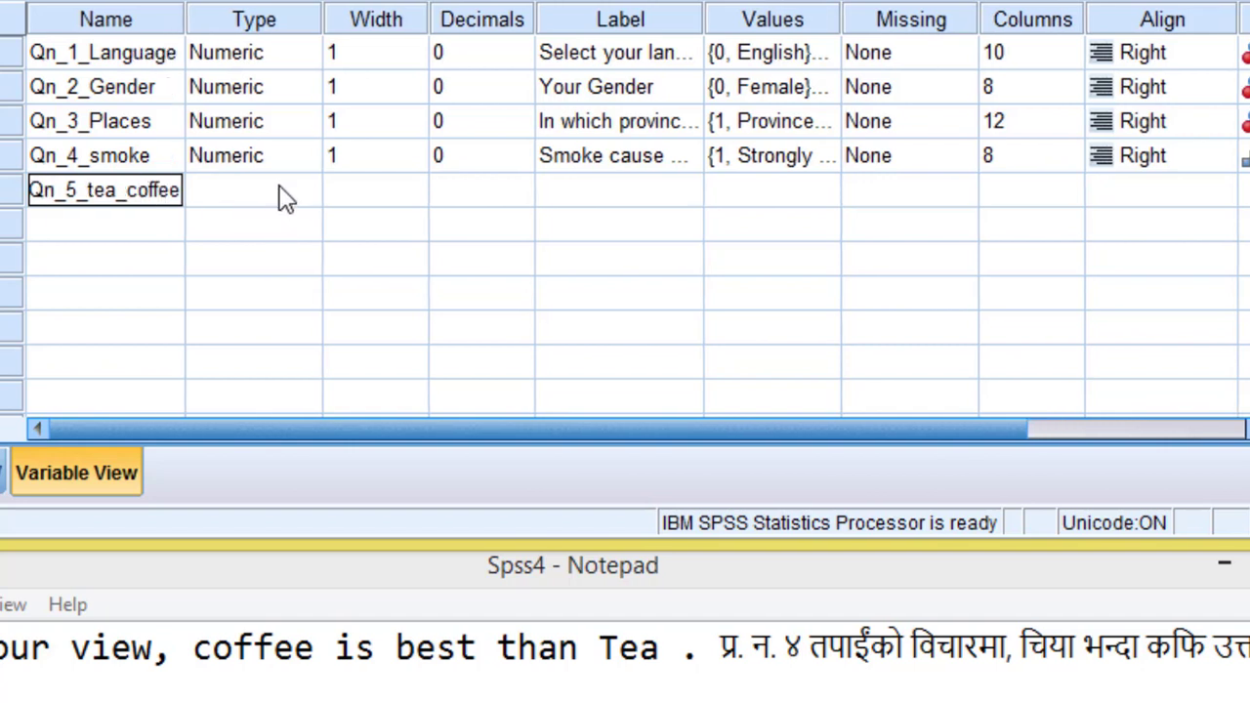
# Set the Qn_5_tea_coffee variable's decimals to 0 and its width to 1
pyautogui.click(281, 195)
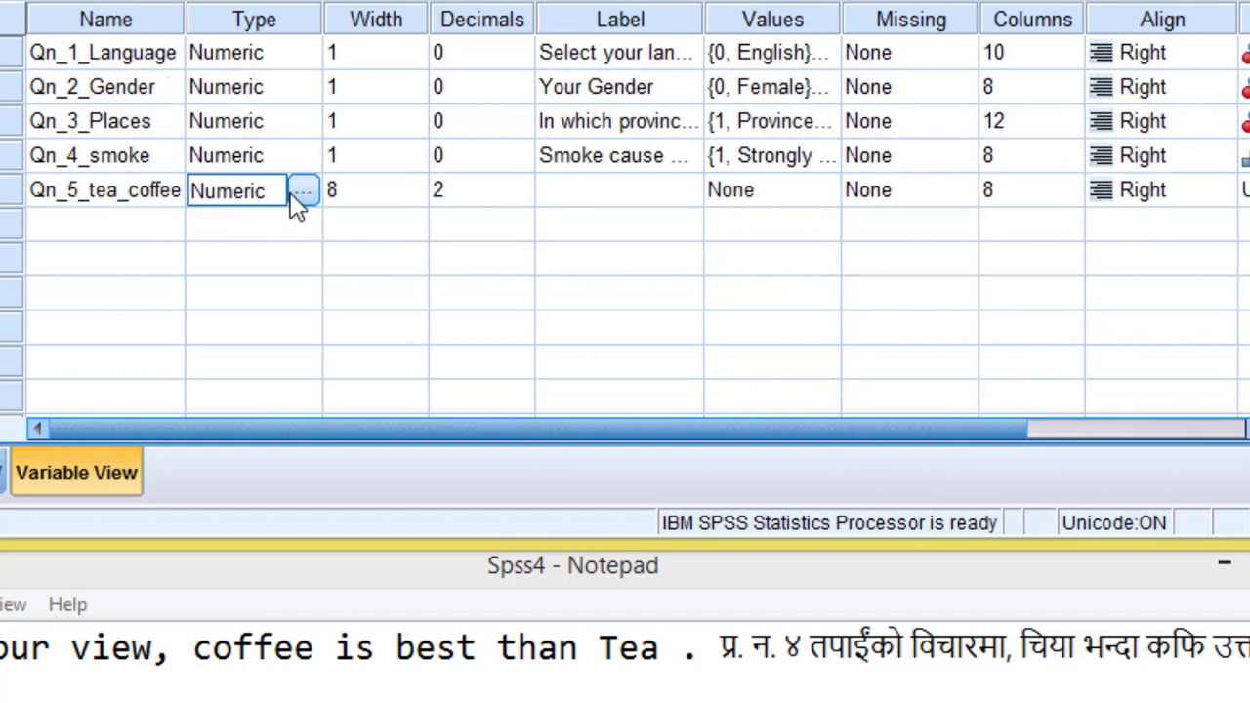
pyautogui.click(386, 196)
pyautogui.click(457, 192)
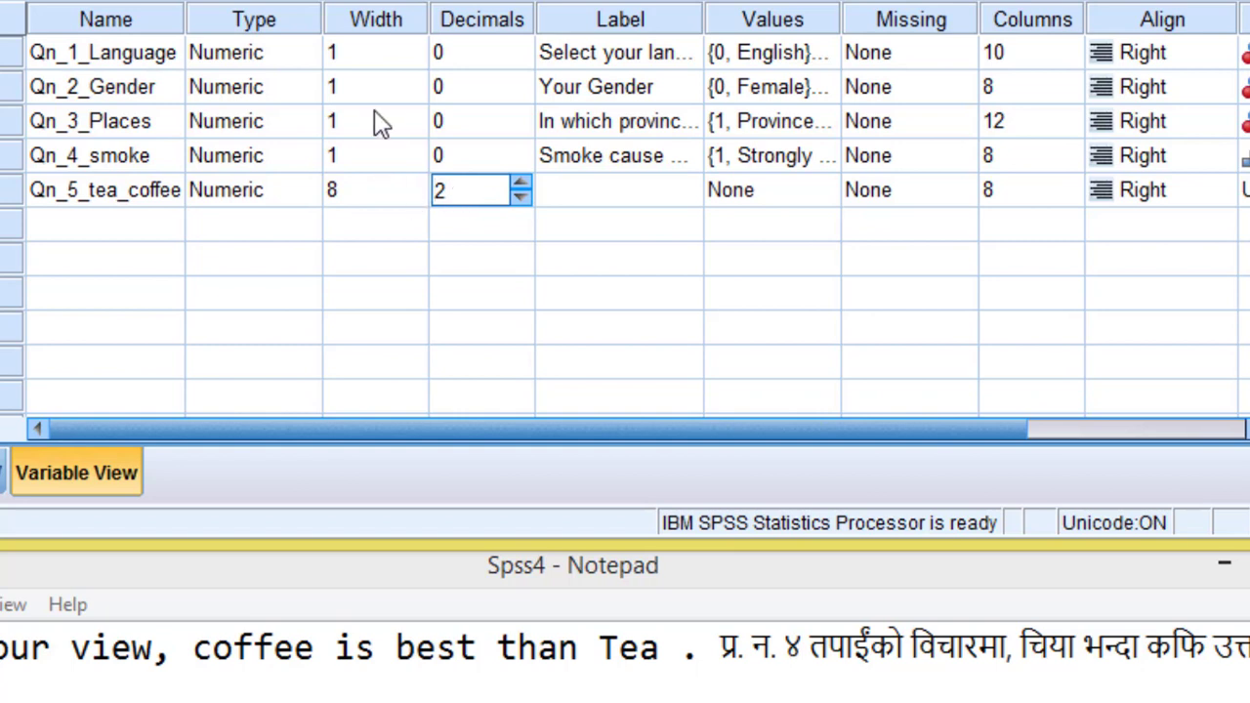
pyautogui.click(403, 200)
pyautogui.click(488, 201)
pyautogui.press('BackSpace')
pyautogui.write('0')
pyautogui.click(373, 193)
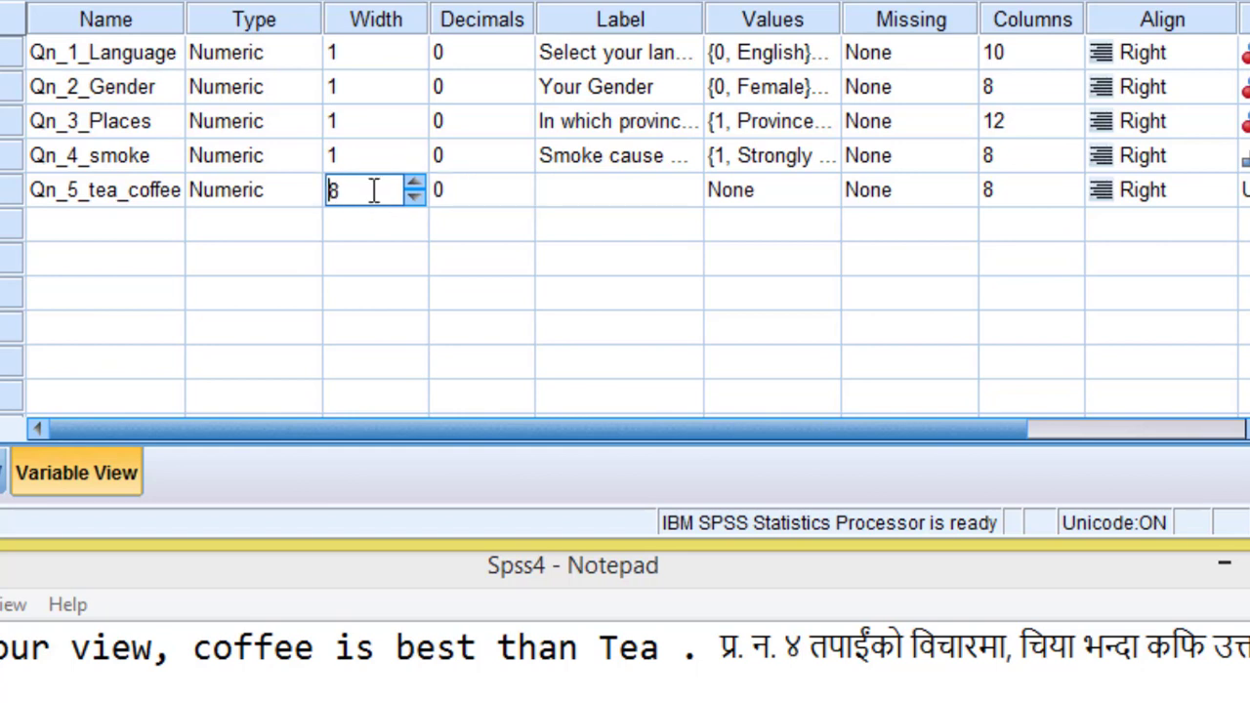
pyautogui.press('BackSpace')
pyautogui.write('1')
# Copy the "Qn.5 In your view, coffee is best than Tea" question with its Nepali text from the Spss4 Notepad file into the Qn_5_tea_coffee label
pyautogui.click(576, 190)
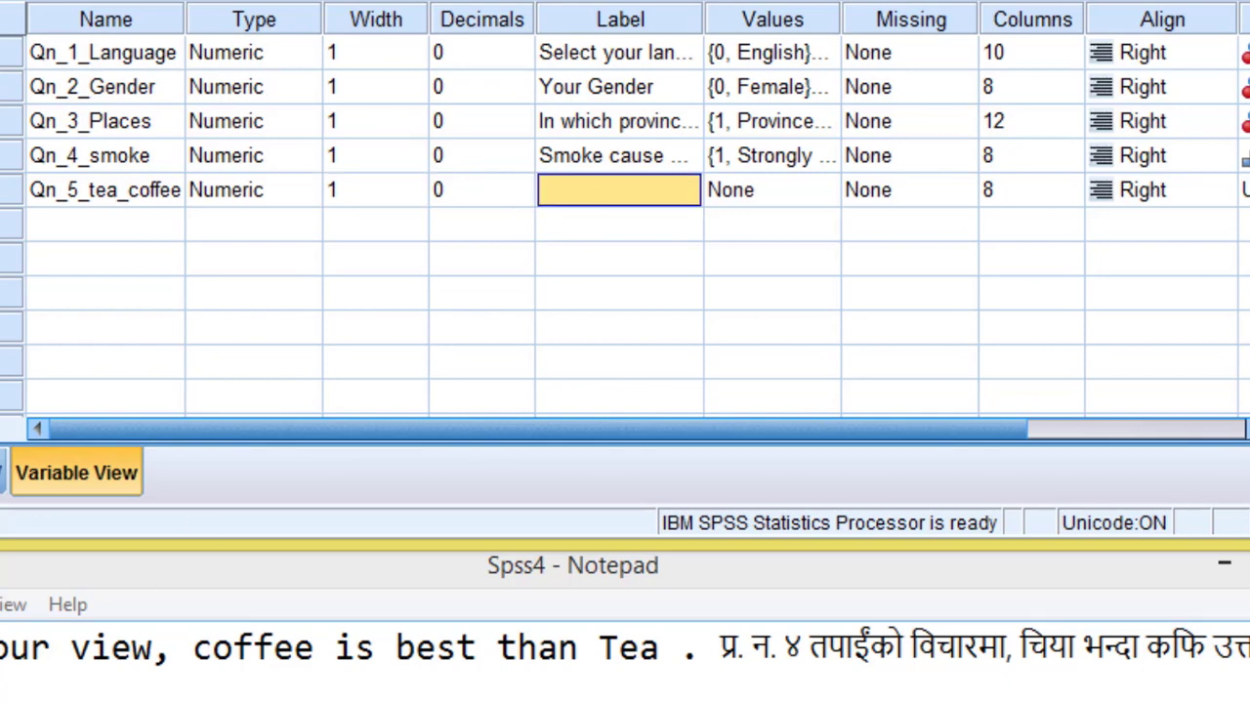
pyautogui.moveTo(1, 648); pyautogui.dragTo(1249, 648)
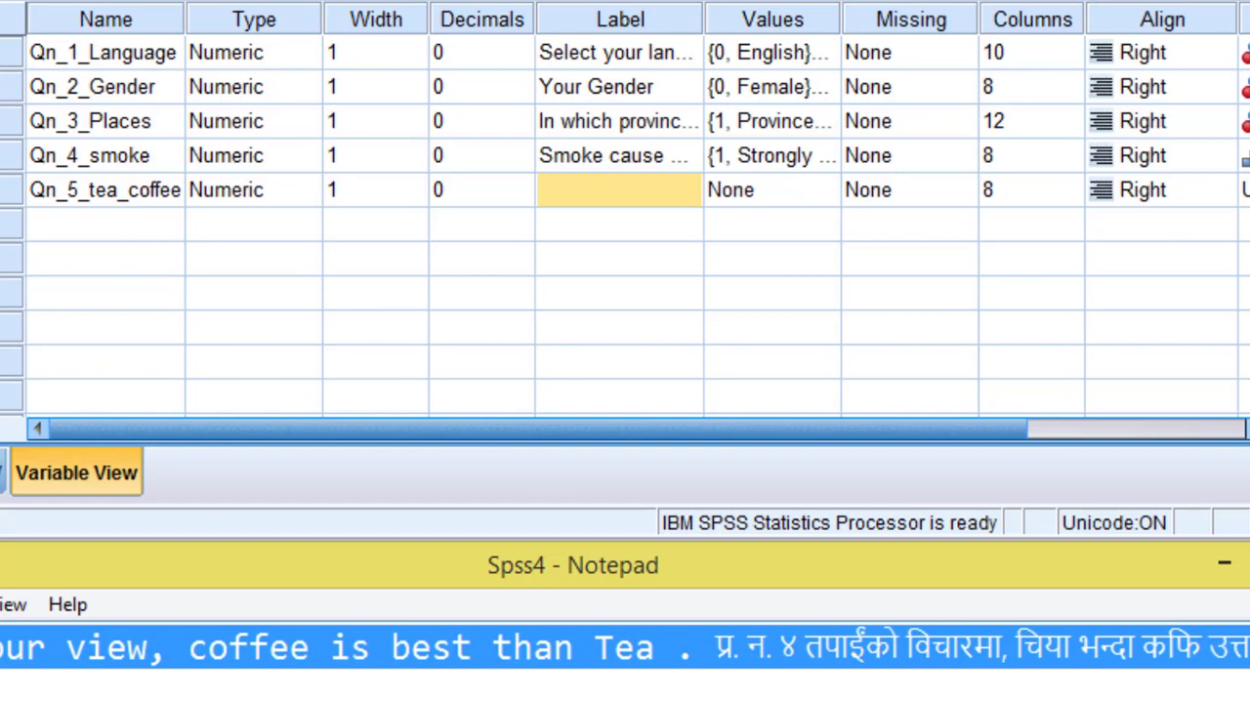
pyautogui.click(579, 190)
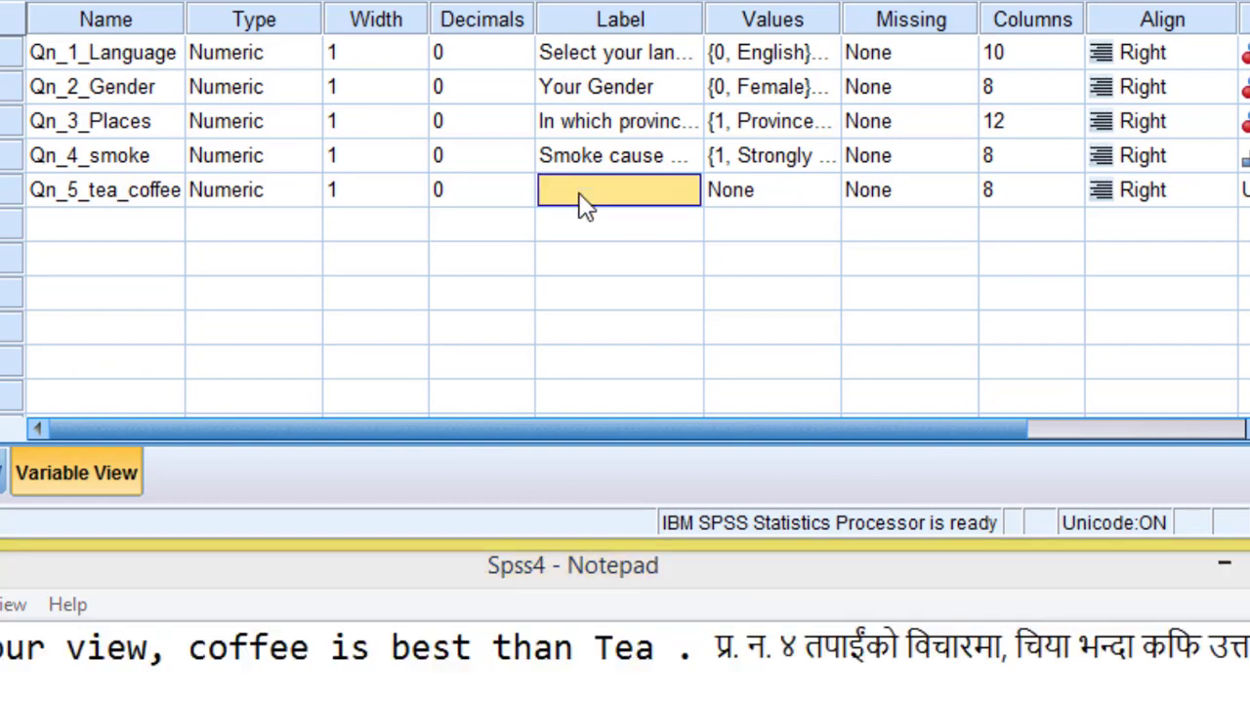
pyautogui.hotkey('ctrl', 'v')
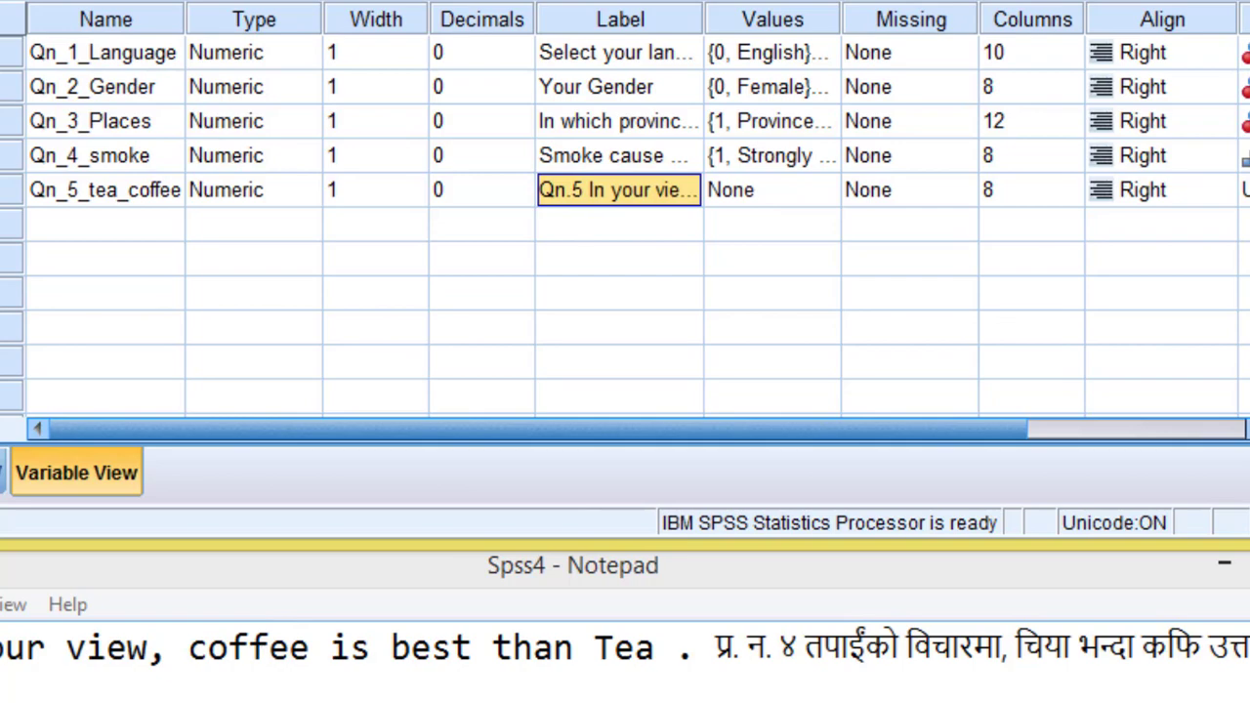
# Open the value labels of Qn_5_tea_coffee and add value 1 labelled "Strongly Disagree (अति असहमत )"
pyautogui.click(801, 193)
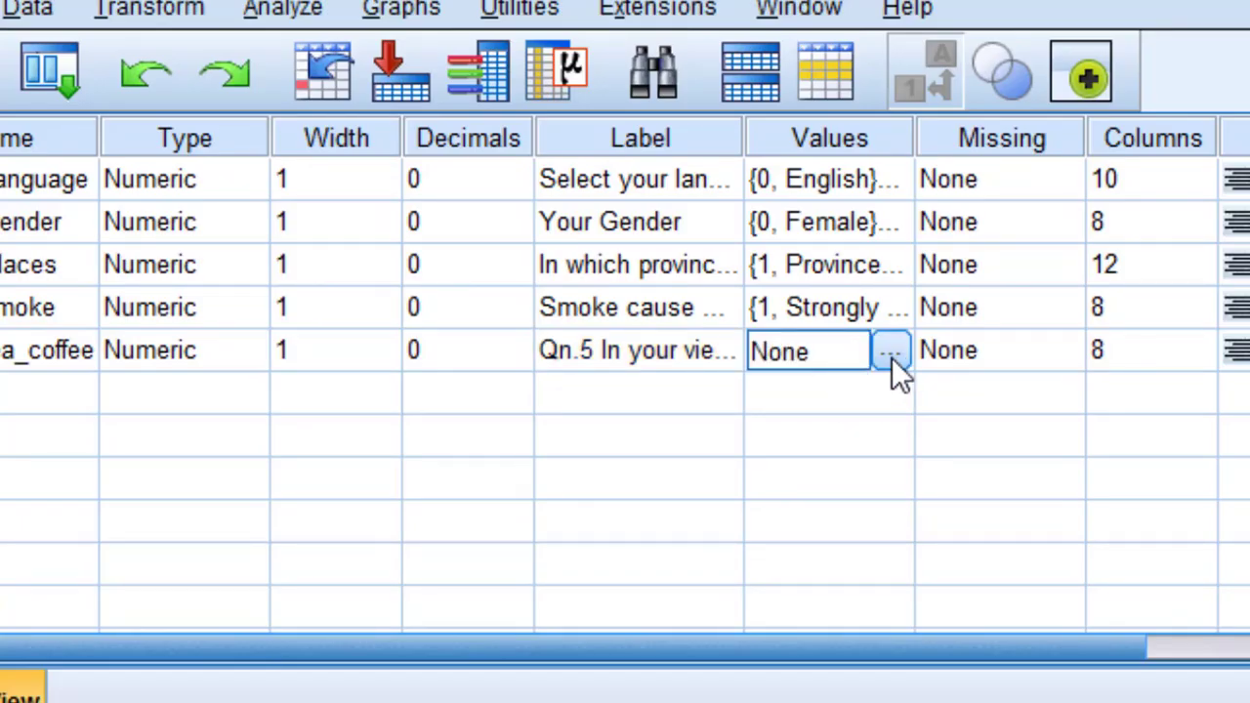
pyautogui.click(892, 357)
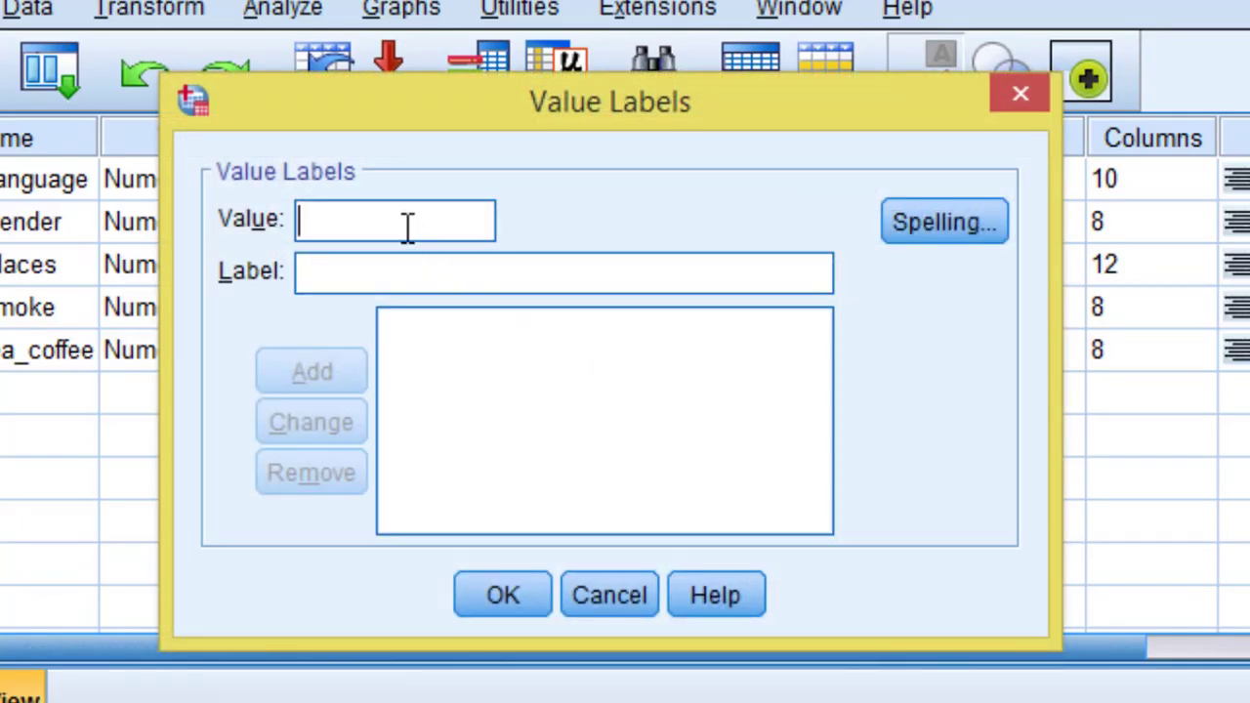
pyautogui.write('1')
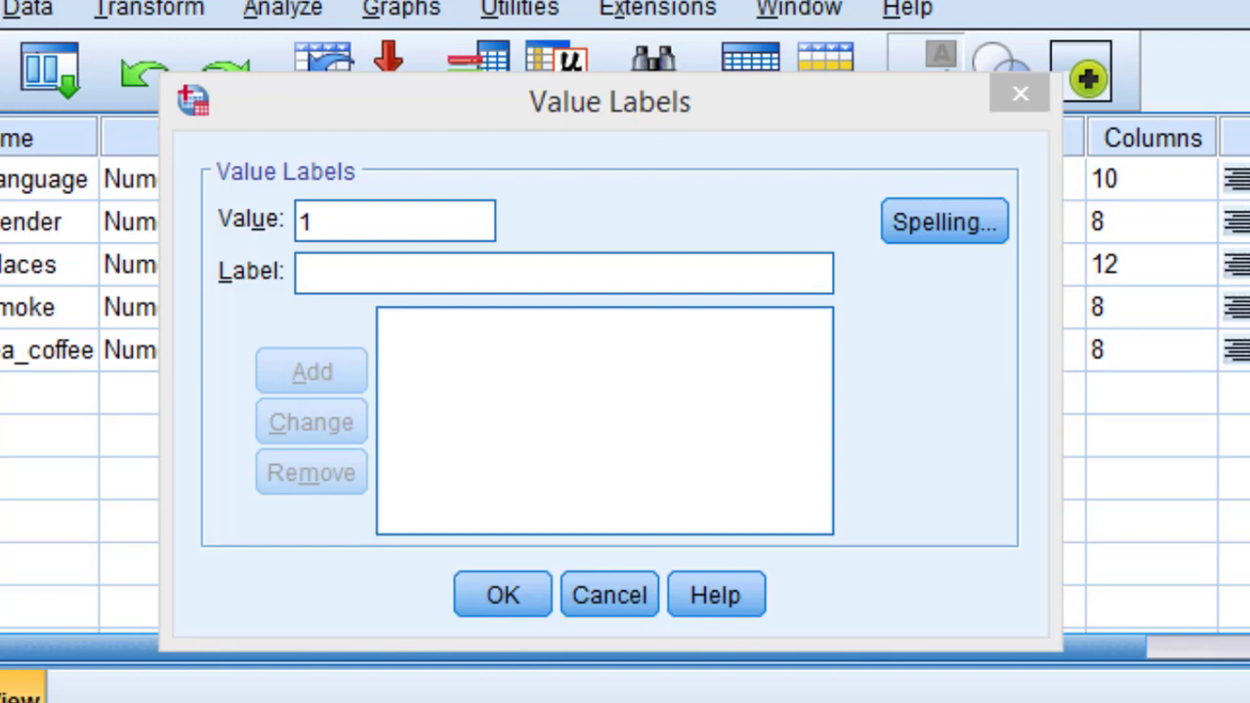
pyautogui.click(528, 281)
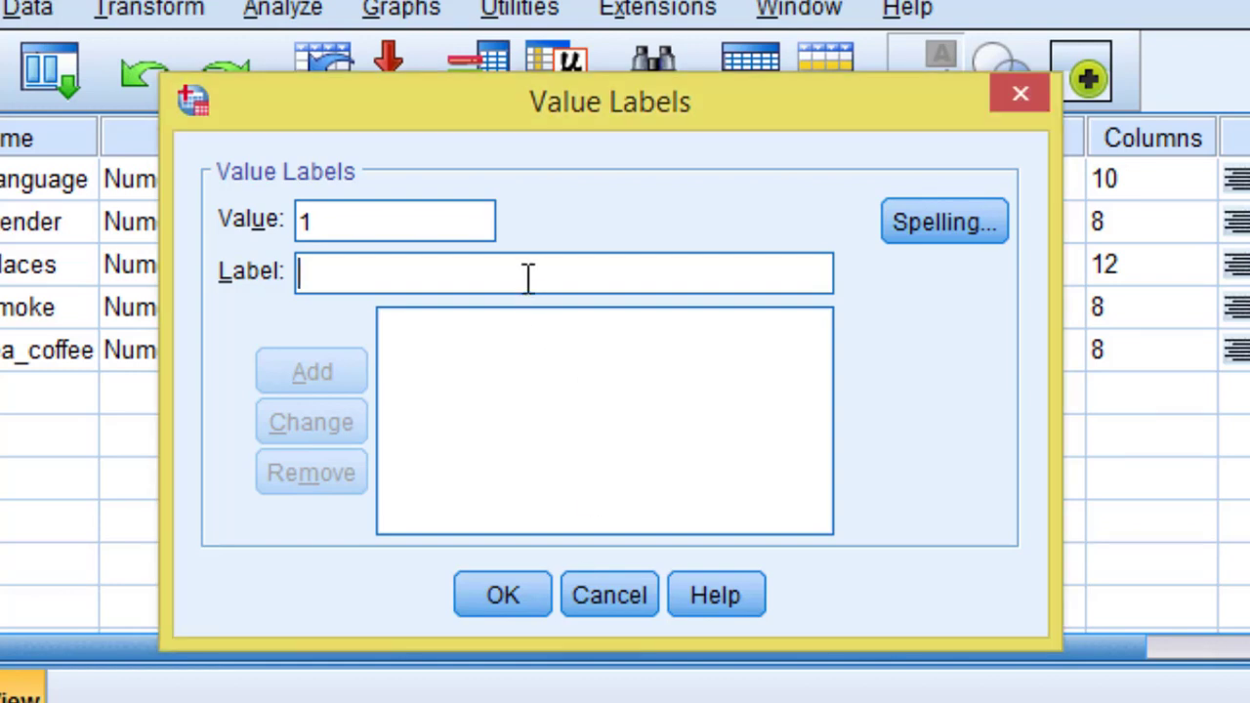
pyautogui.write('Strongly Disagree (अति असहमत)')
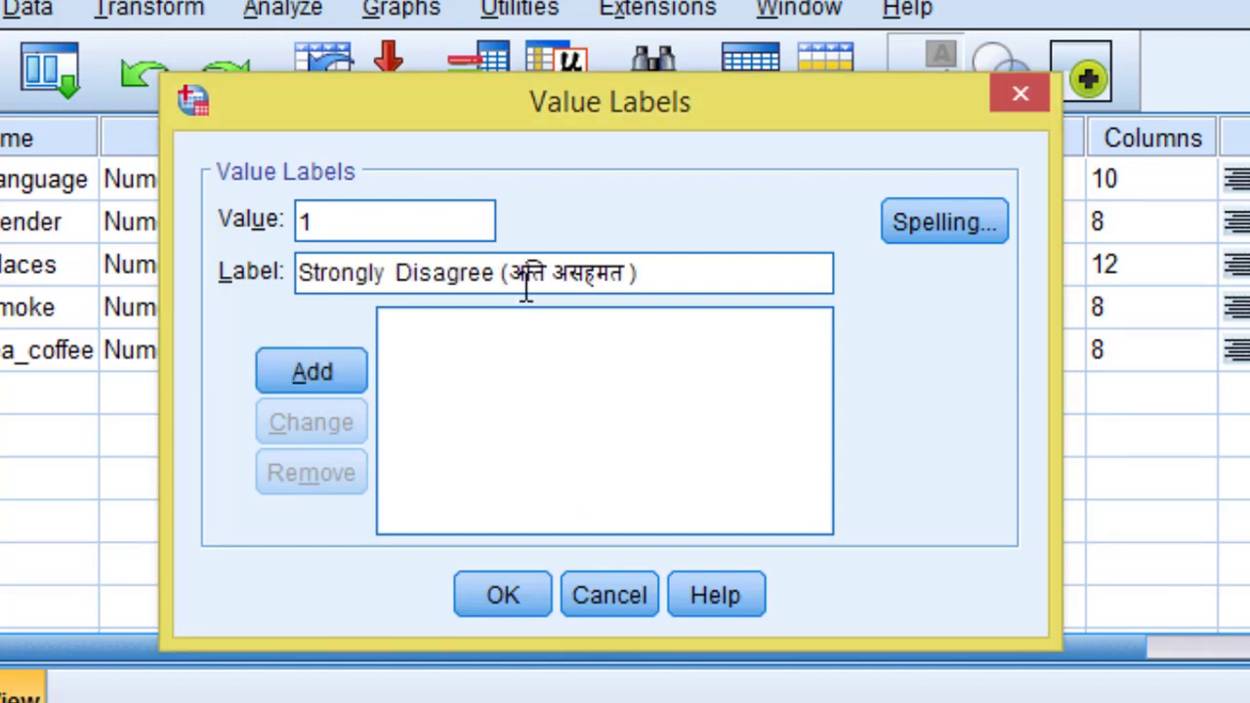
pyautogui.click(322, 380)
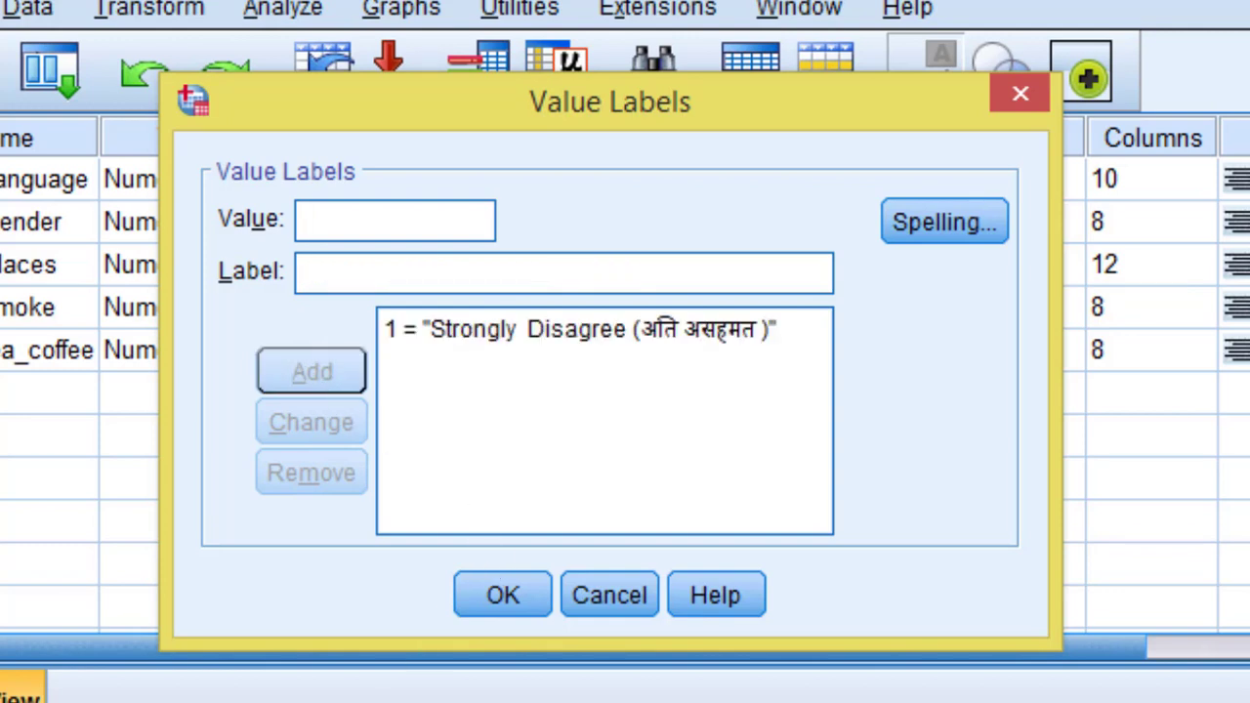
# Add value 2 with the label "Strongly Disagree (अति असहमत )"
pyautogui.hotkey('alt', 'Tab')
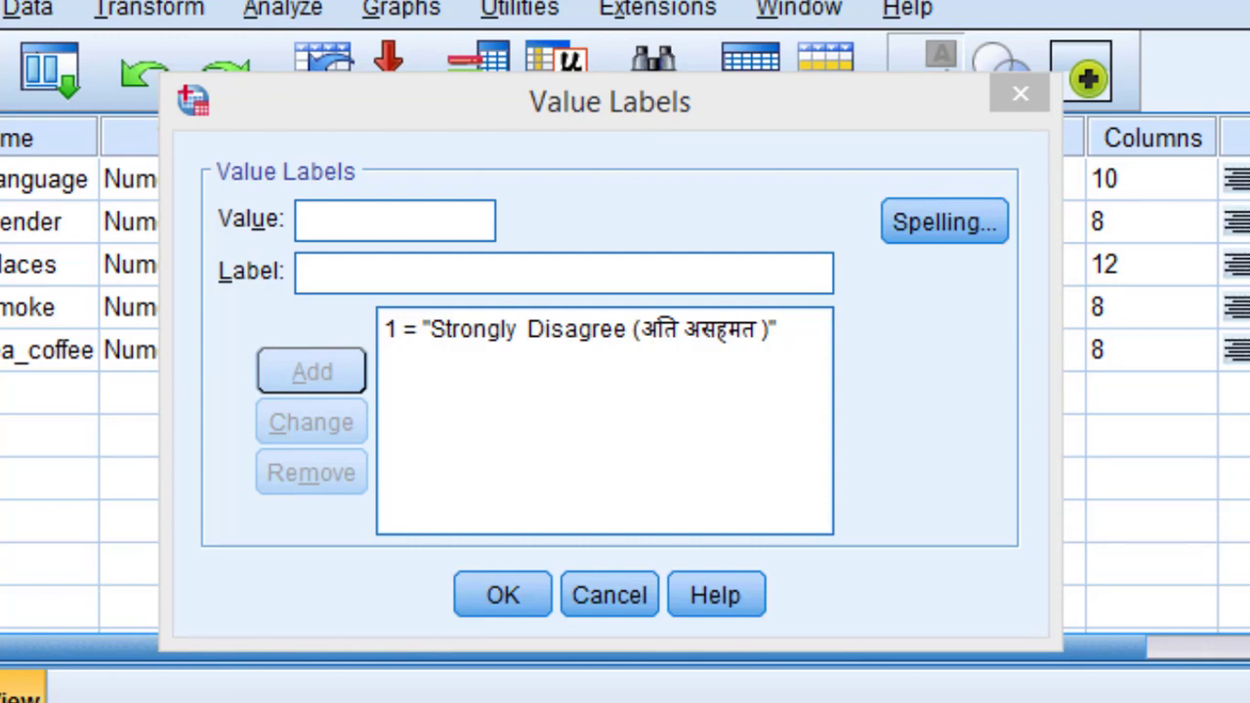
pyautogui.click(385, 215)
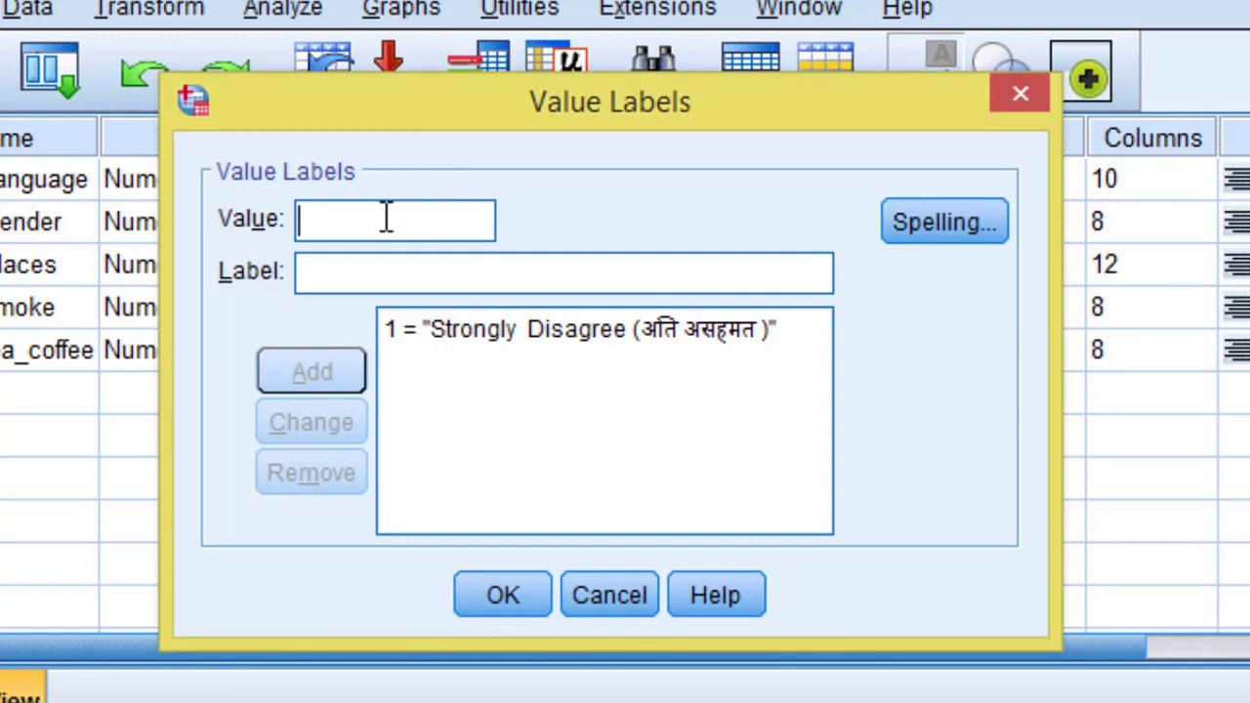
pyautogui.write('2')
pyautogui.click(381, 271)
pyautogui.write('Strongly Disagree (अति असहमत )')
pyautogui.click(307, 386)
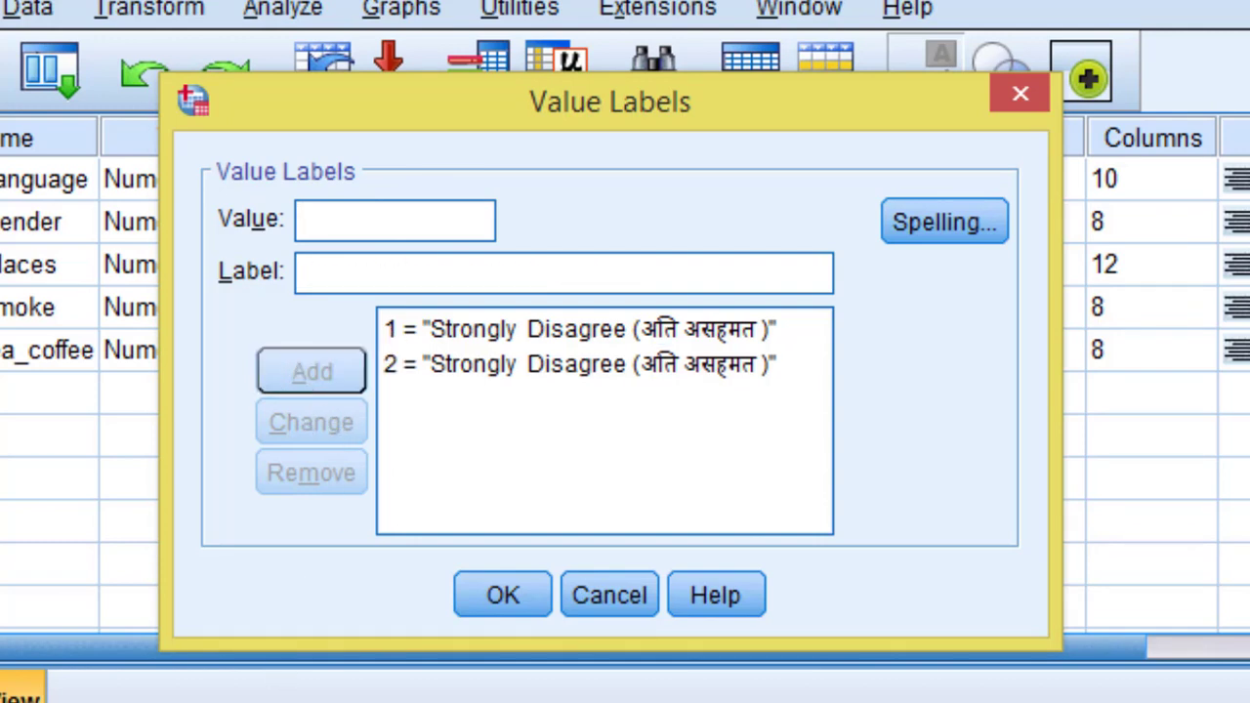
# Add value 3 with the label "Neither agree nor disagree ( न सहमत न असहमत)" copied from Notepad
pyautogui.hotkey('alt', 'Tab')
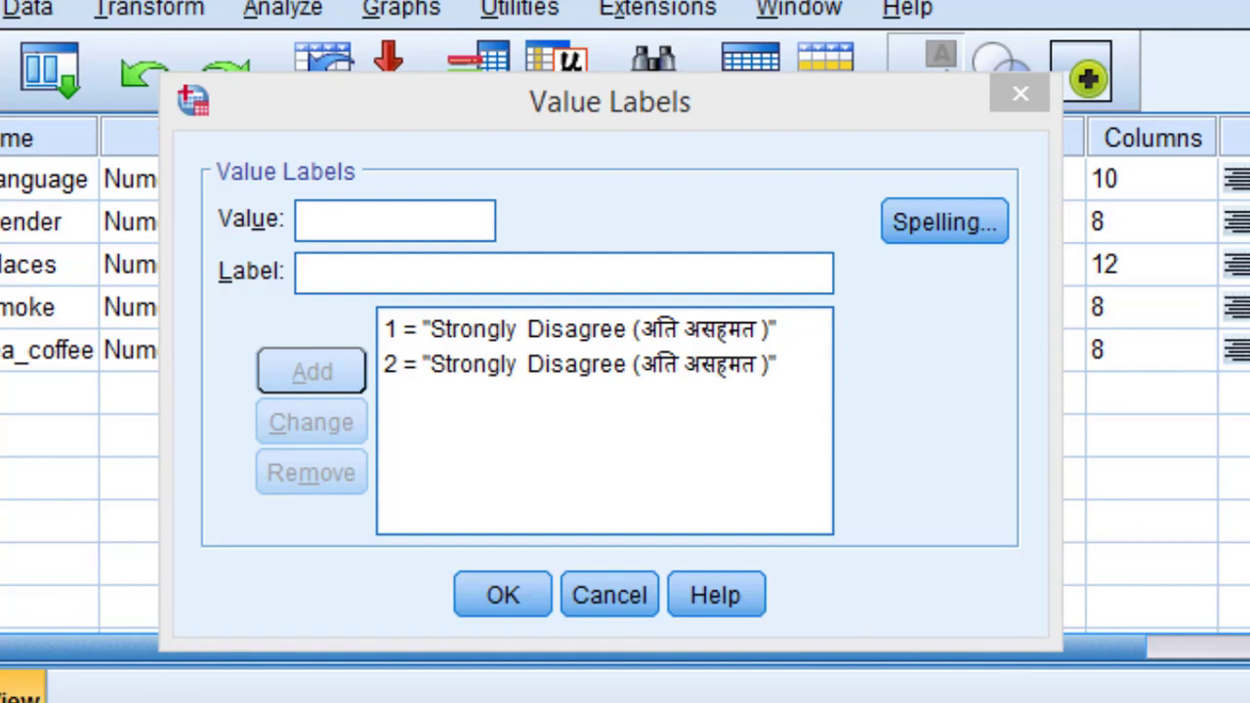
pyautogui.click(433, 218)
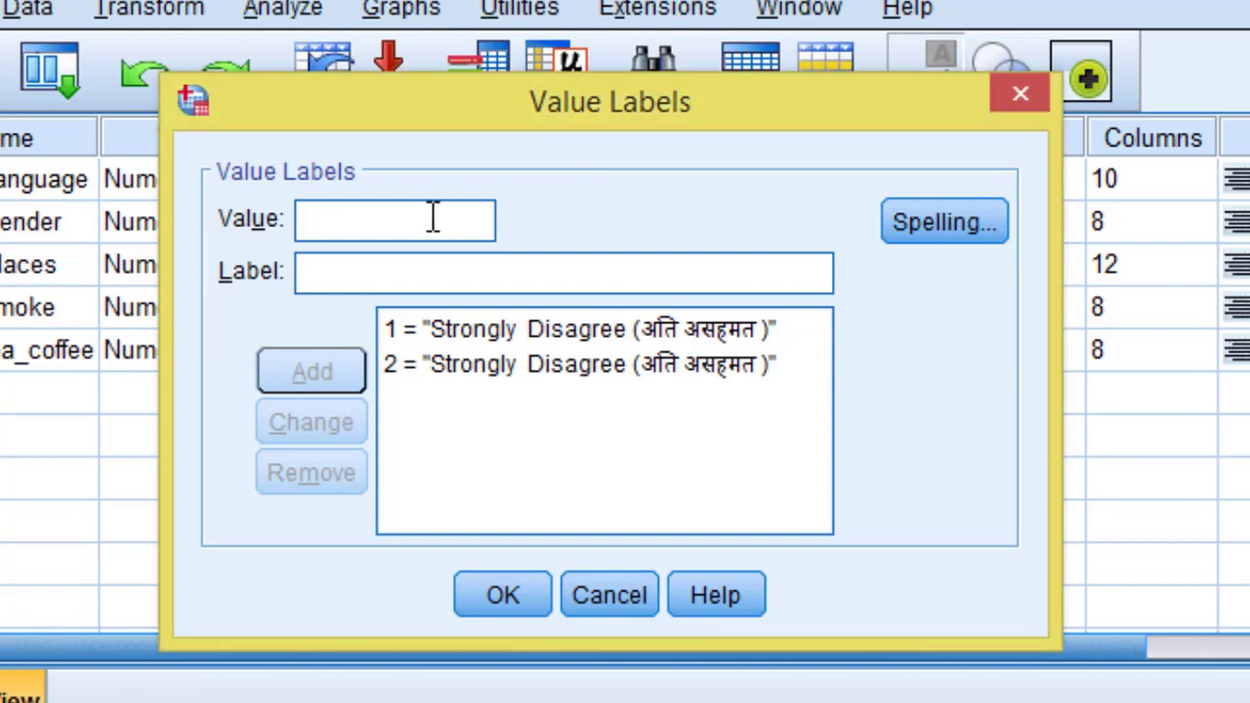
pyautogui.write('3')
pyautogui.click(398, 282)
pyautogui.write('Neither agree nor disagree ( न सहमत न असहमत)')
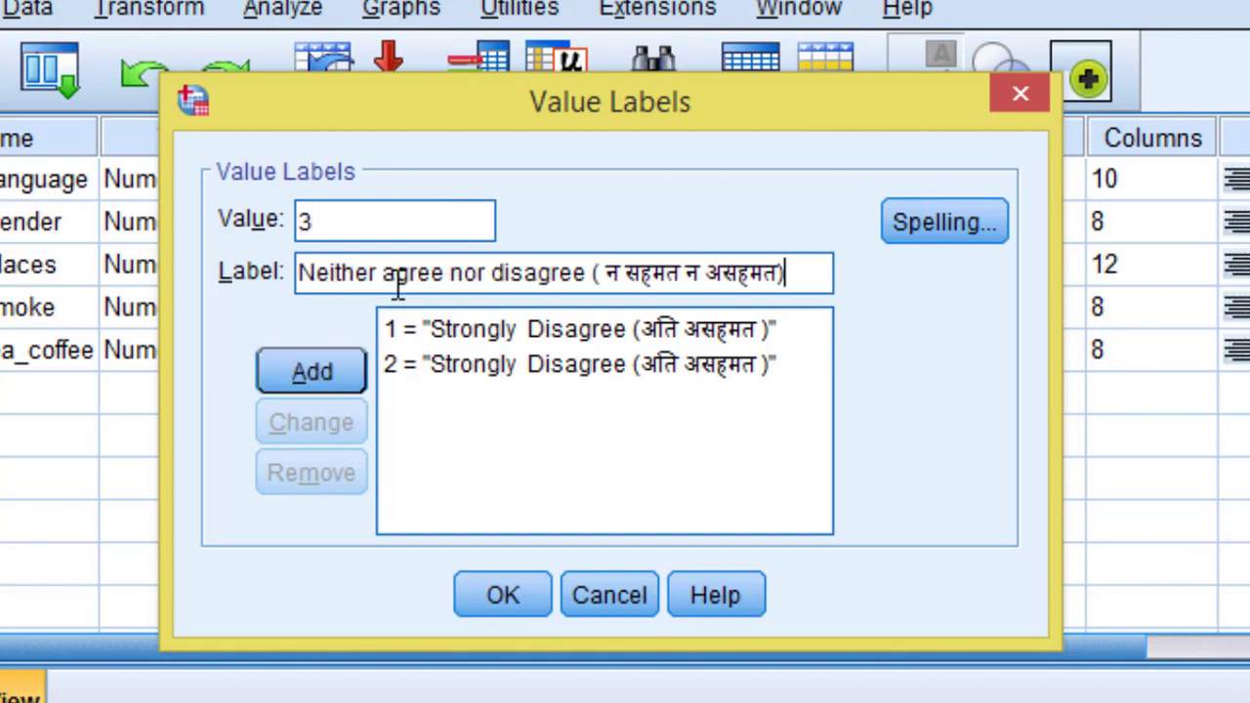
pyautogui.click(293, 362)
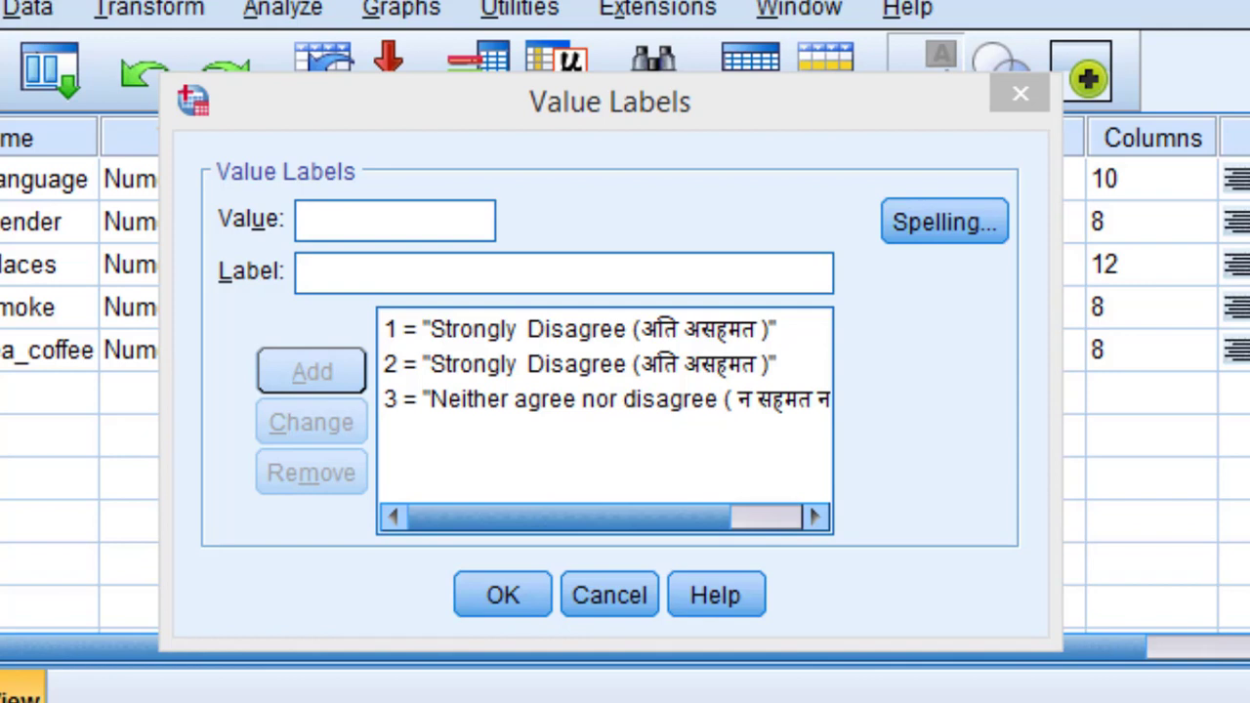
# Add value 4 with the label "Agree (सहमत)"
pyautogui.click(399, 231)
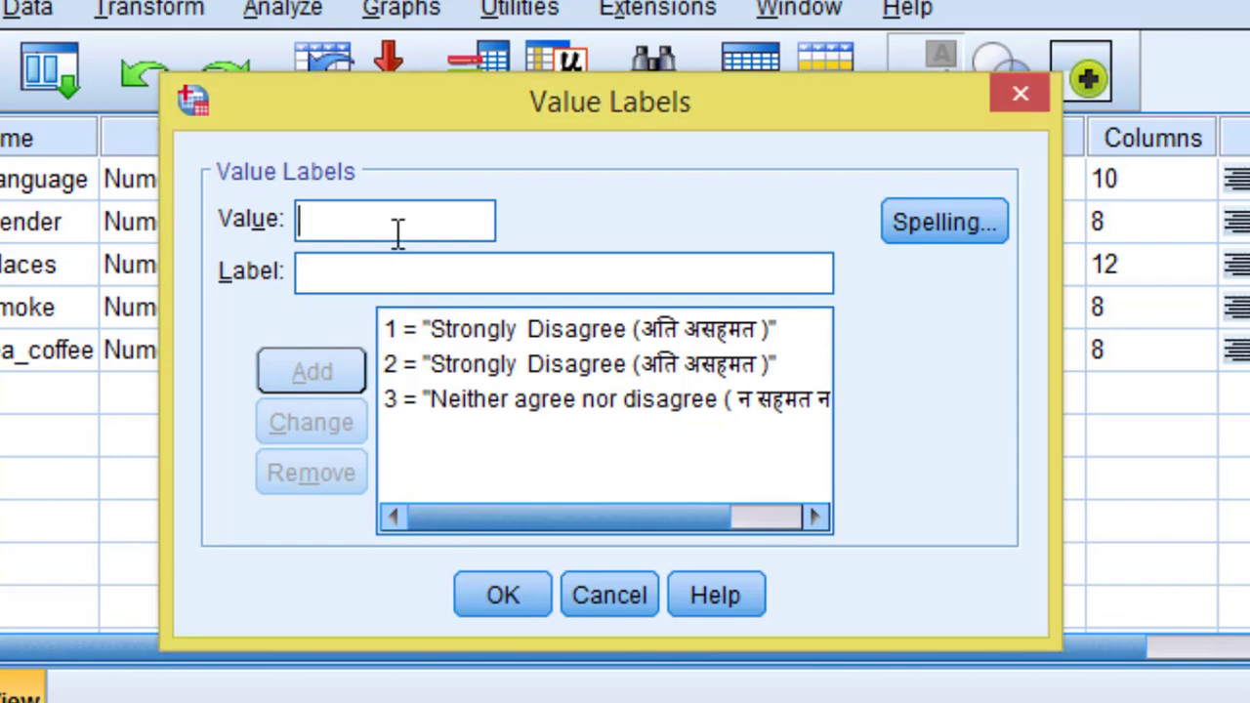
pyautogui.write('4')
pyautogui.click(391, 271)
pyautogui.write('Agree (सहमत)')
pyautogui.click(342, 377)
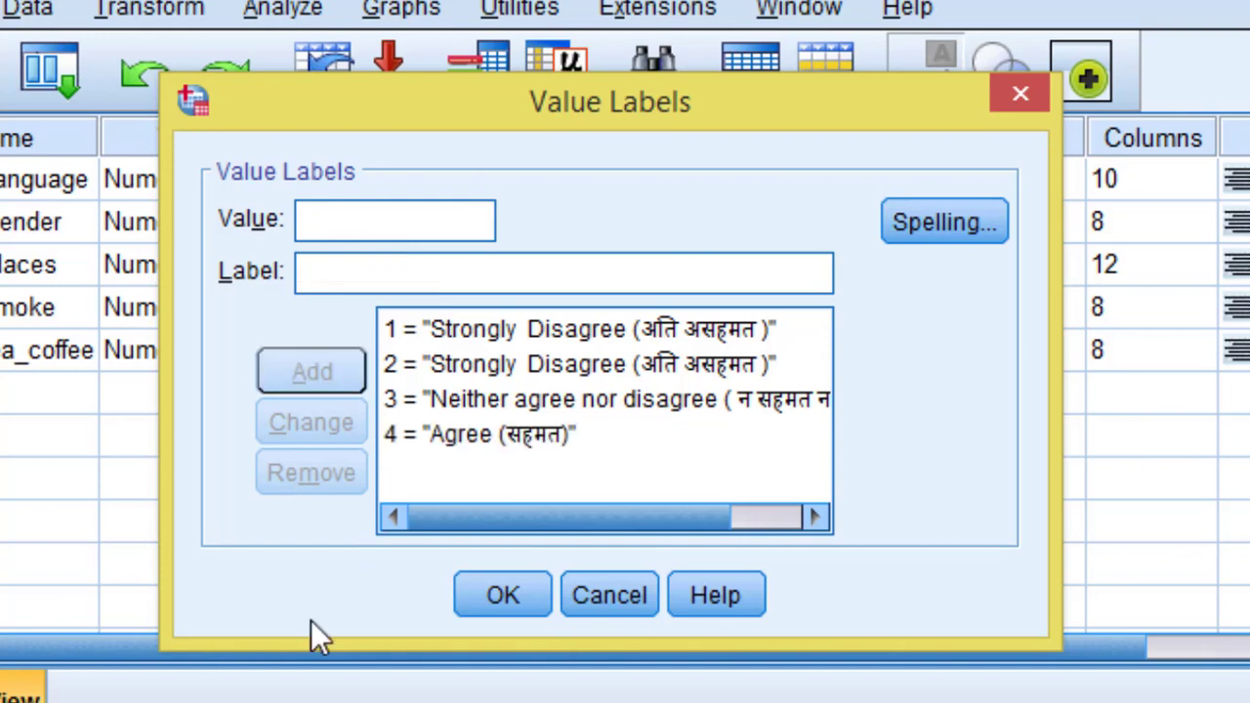
# Try adding value 5 with the label "Agree (सहमत)", and remove that entry from the list
pyautogui.hotkey('alt', 'Tab')
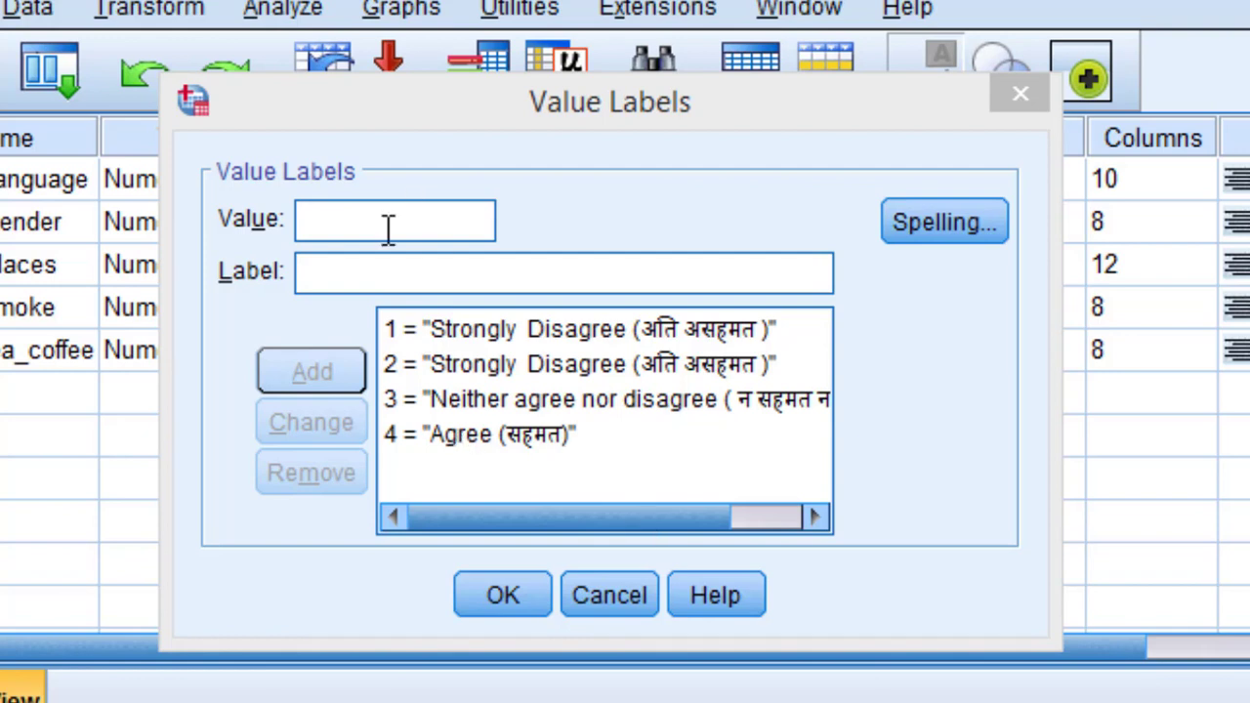
pyautogui.click(371, 277)
pyautogui.write('Agree (सहमत)')
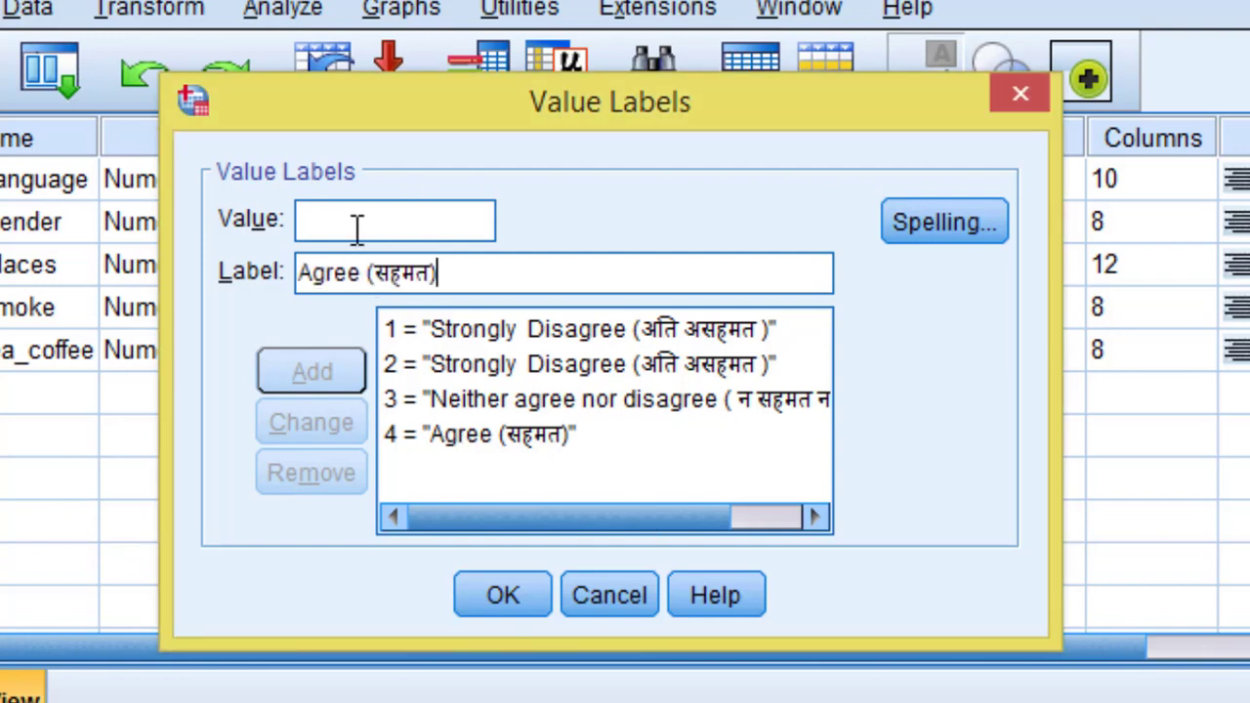
pyautogui.click(354, 227)
pyautogui.write('4')
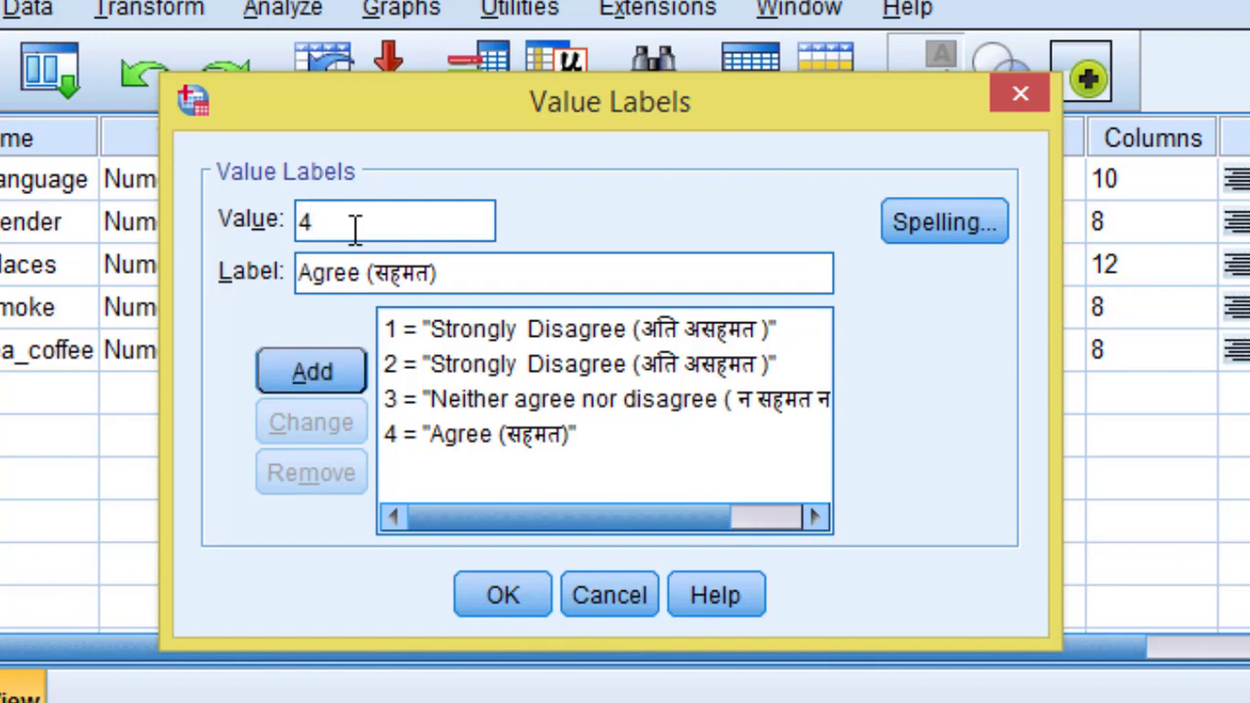
pyautogui.press('BackSpace')
pyautogui.write('5')
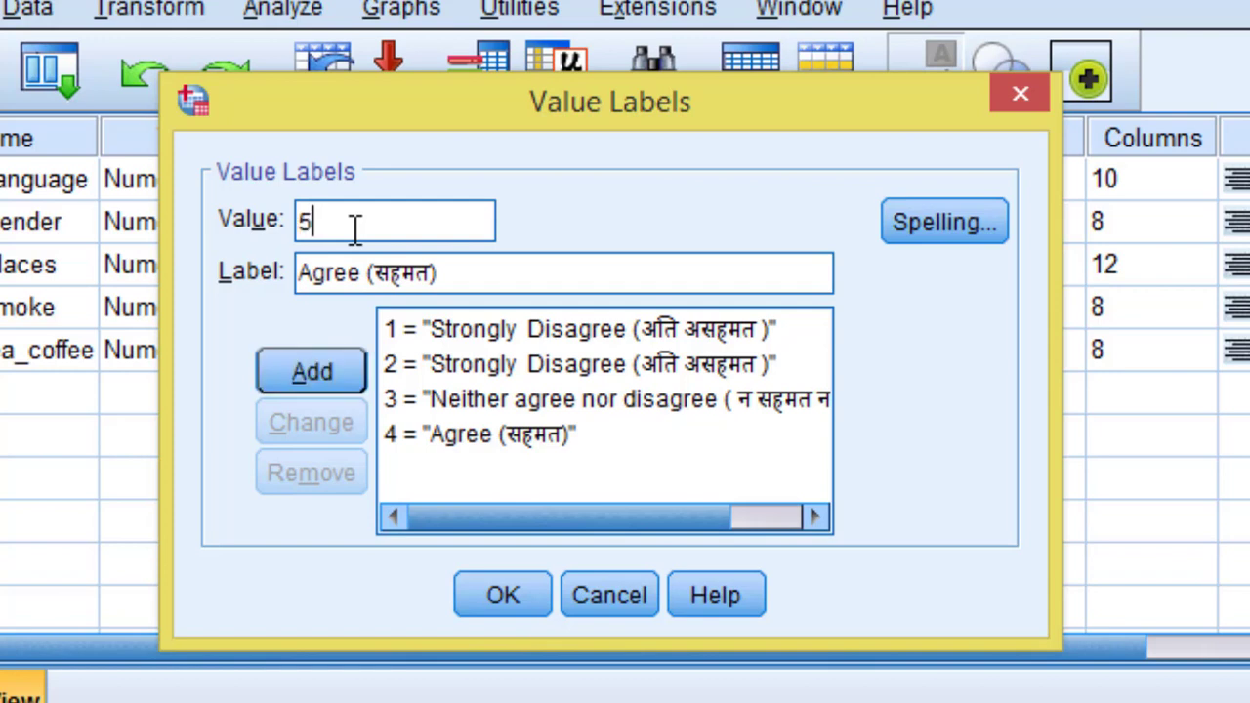
pyautogui.click(328, 353)
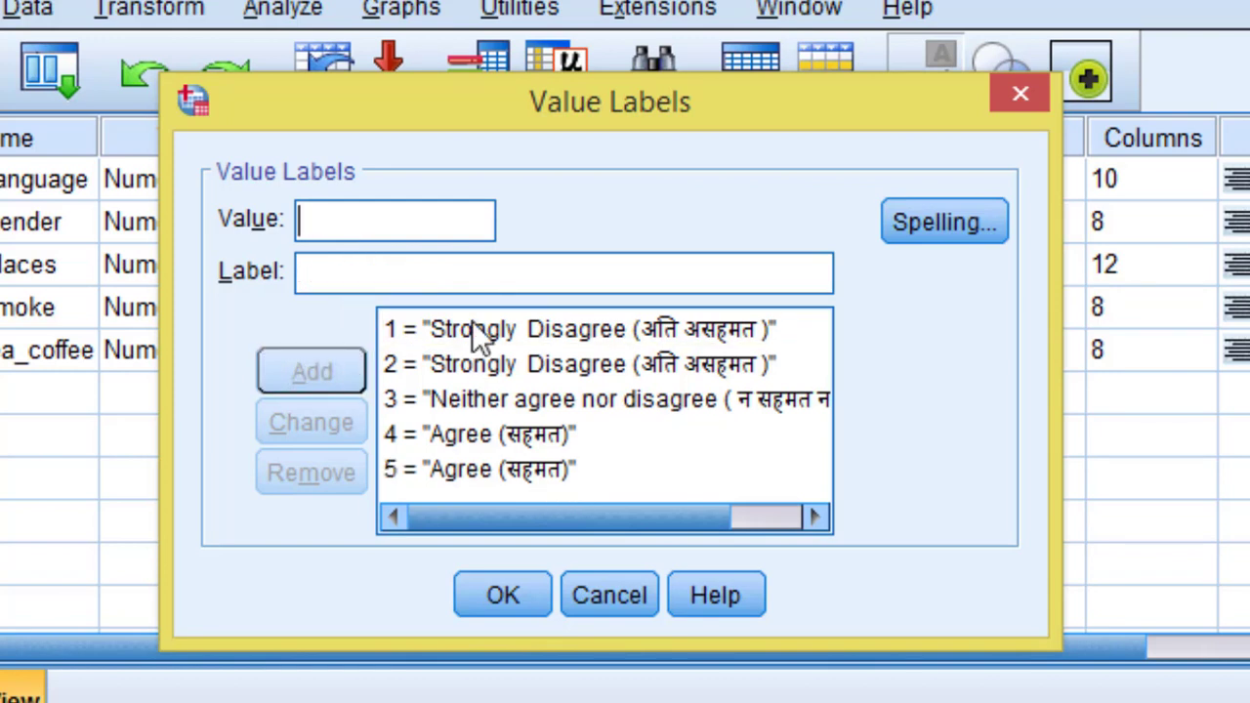
pyautogui.click(431, 478)
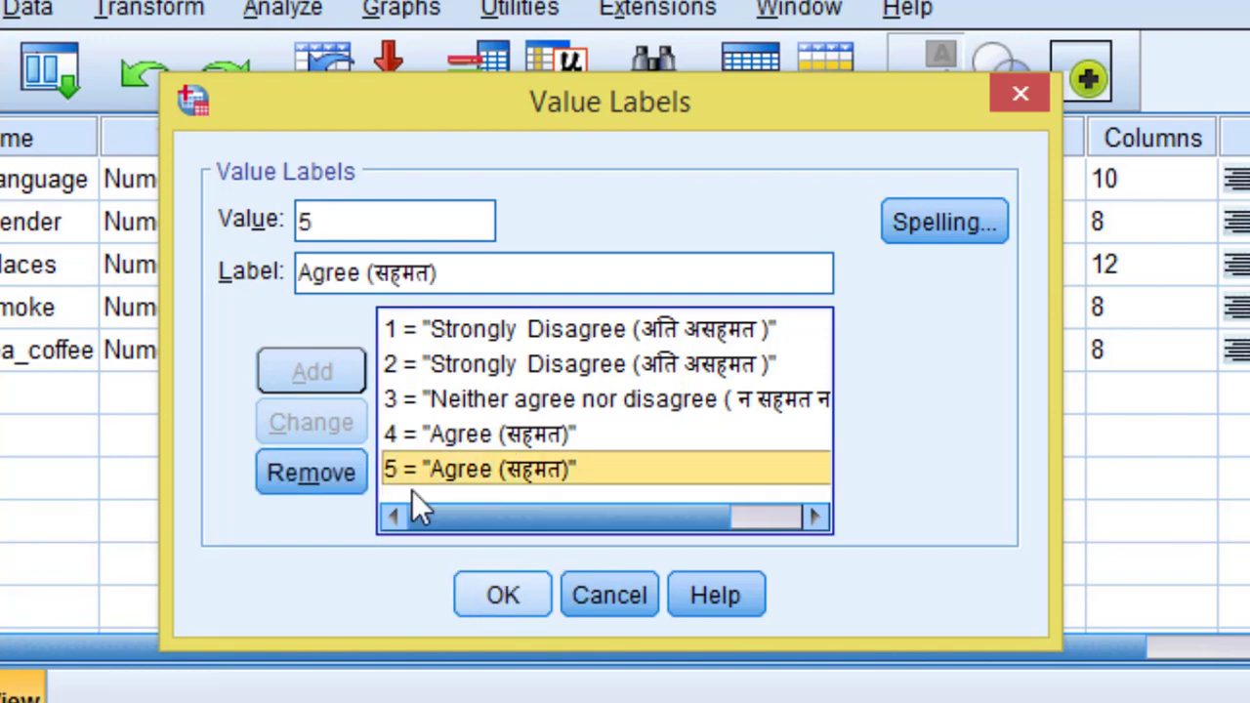
pyautogui.click(330, 463)
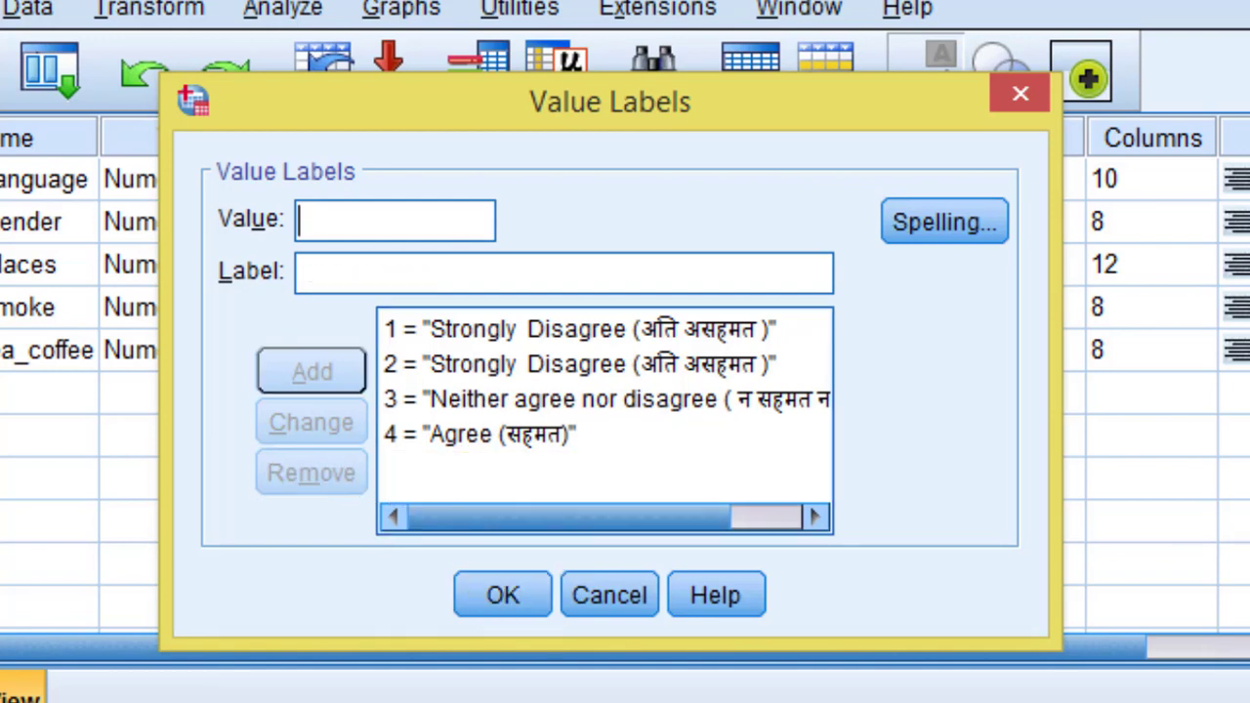
# Add value 5 with the label "Strongly Agree (अति सहमत )" and accept the value labels for Qn_5_tea_coffee
pyautogui.hotkey('alt', 'Tab')
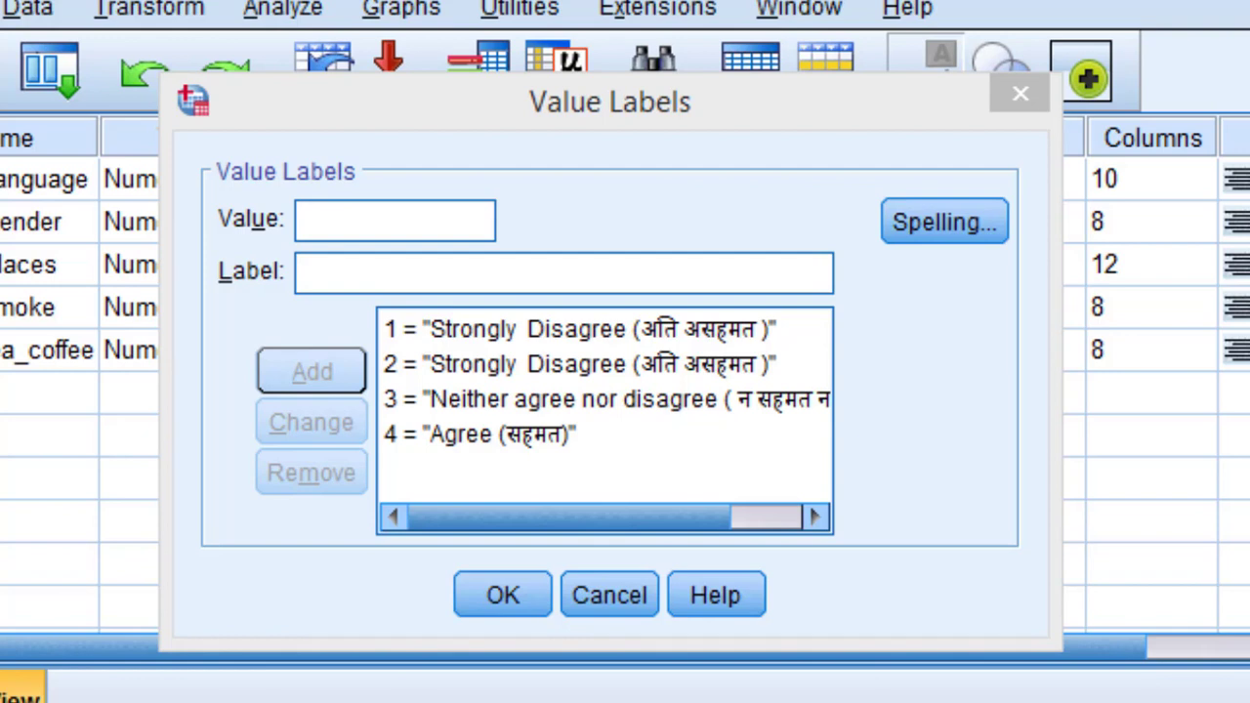
pyautogui.click(384, 226)
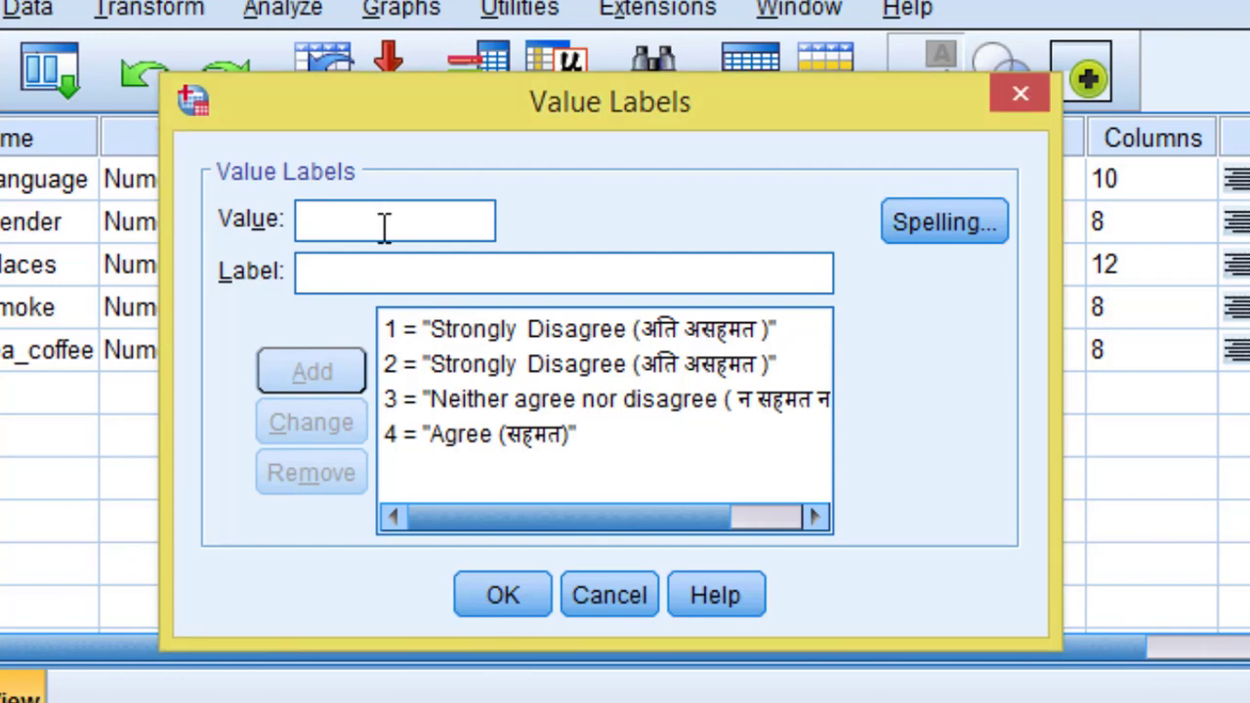
pyautogui.write('5')
pyautogui.click(401, 264)
pyautogui.write('Strongly Agree (अति सहमत )')
pyautogui.click(291, 375)
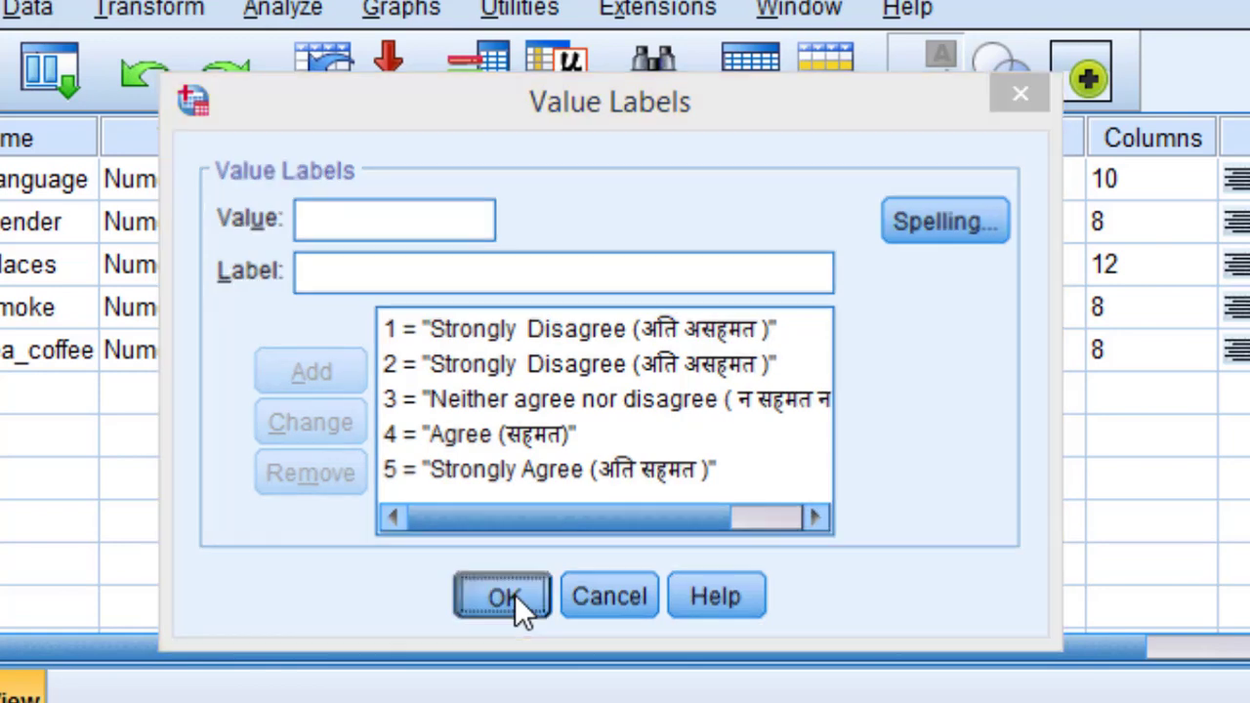
pyautogui.click(515, 594)
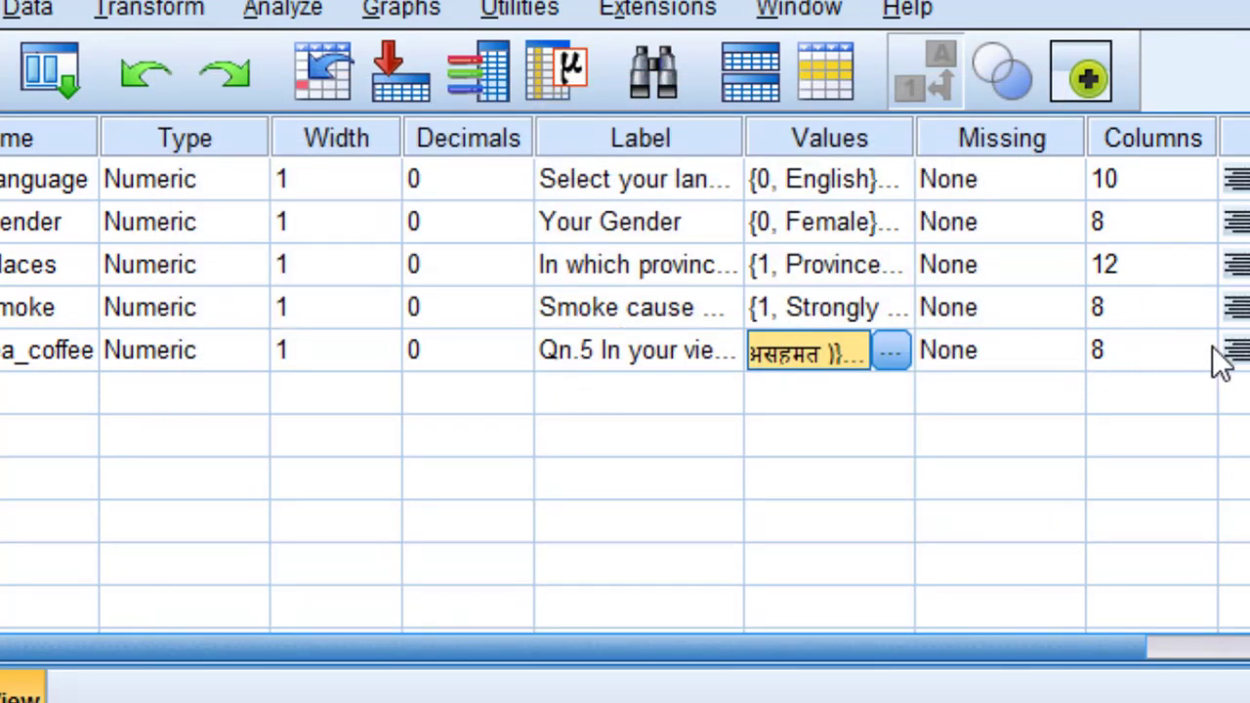
# Set the measurement level of Qn_5_tea_coffee to Ordinal
pyautogui.moveTo(952, 651); pyautogui.dragTo(1241, 640)
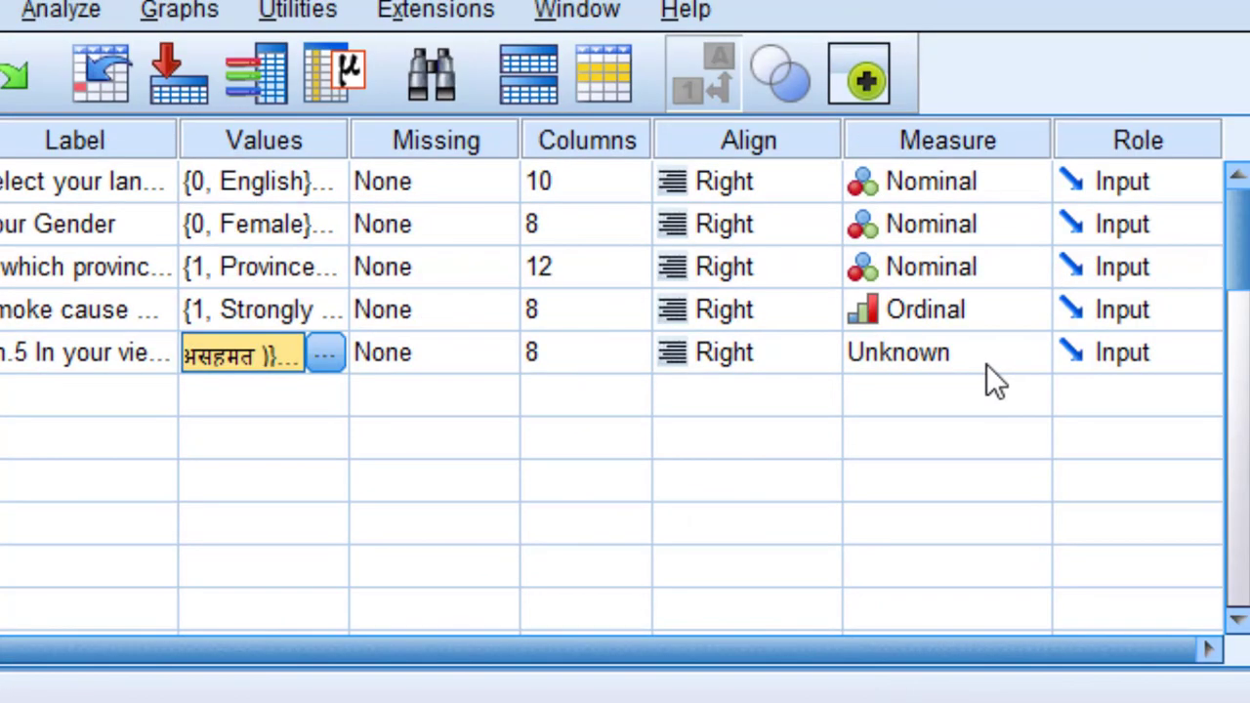
pyautogui.click(987, 363)
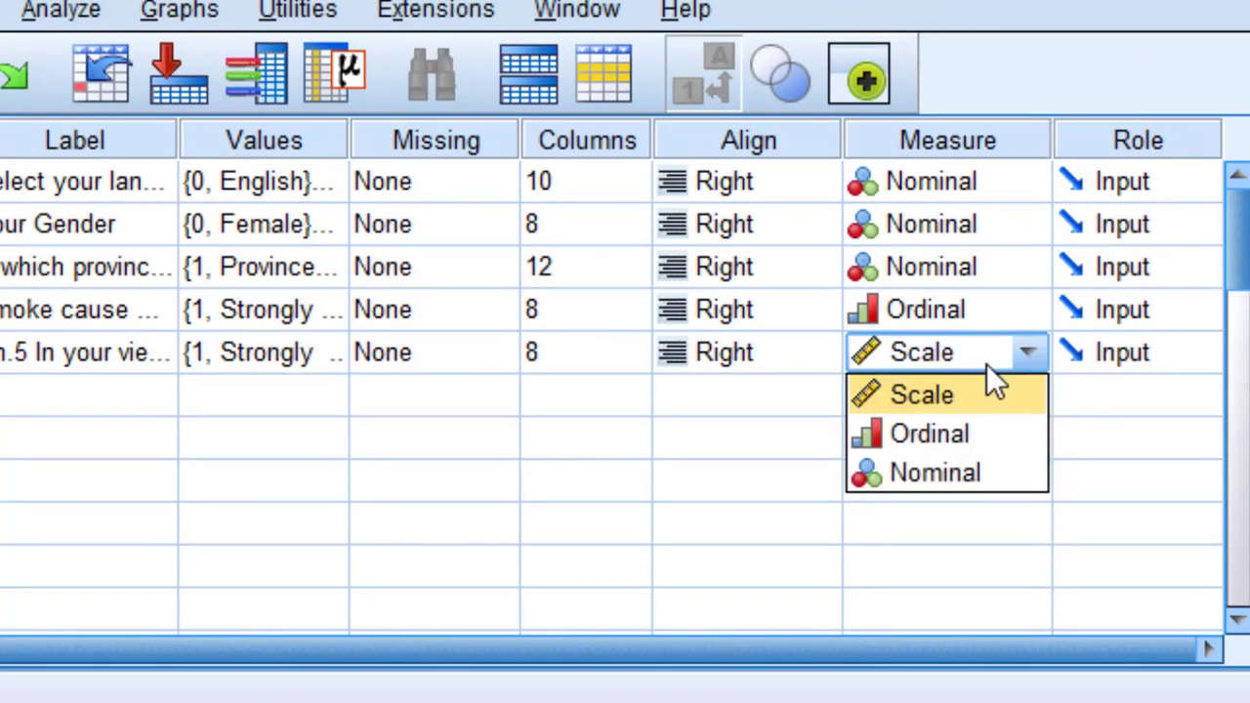
pyautogui.click(932, 439)
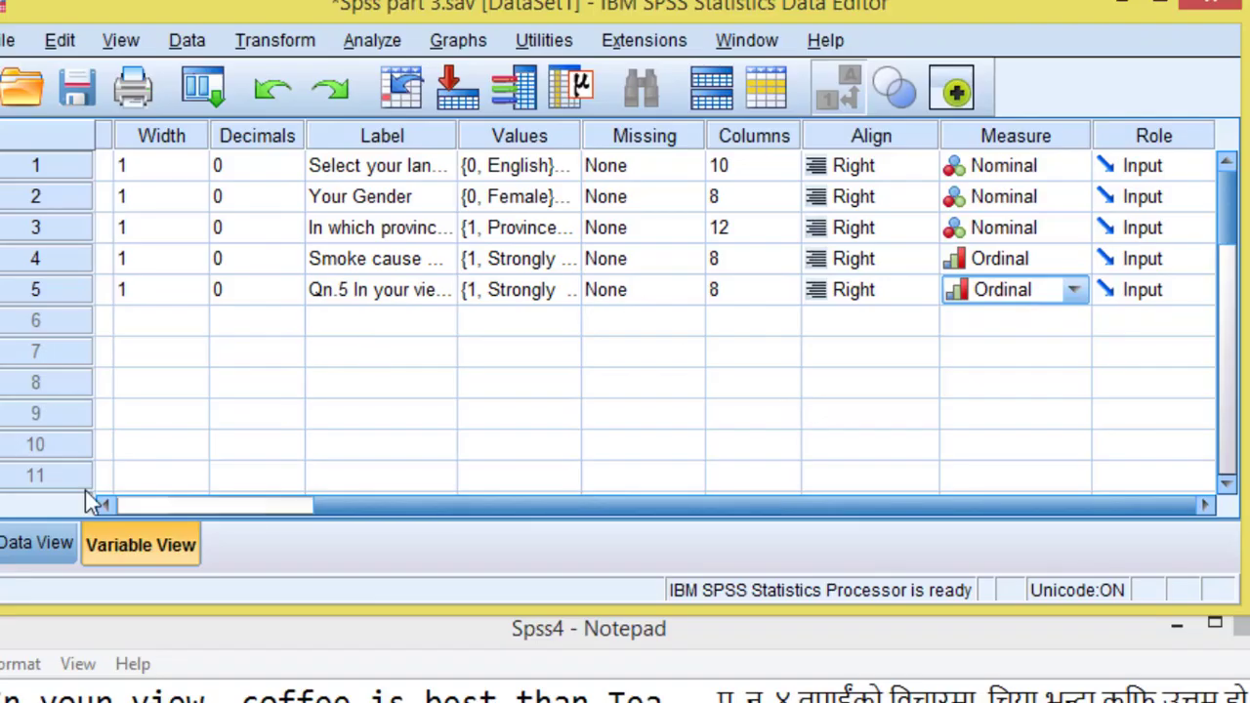
# Widen the Qn_5_tea_coffee column in Data View to about 29 characters so its full response labels fit
pyautogui.click(21, 551)
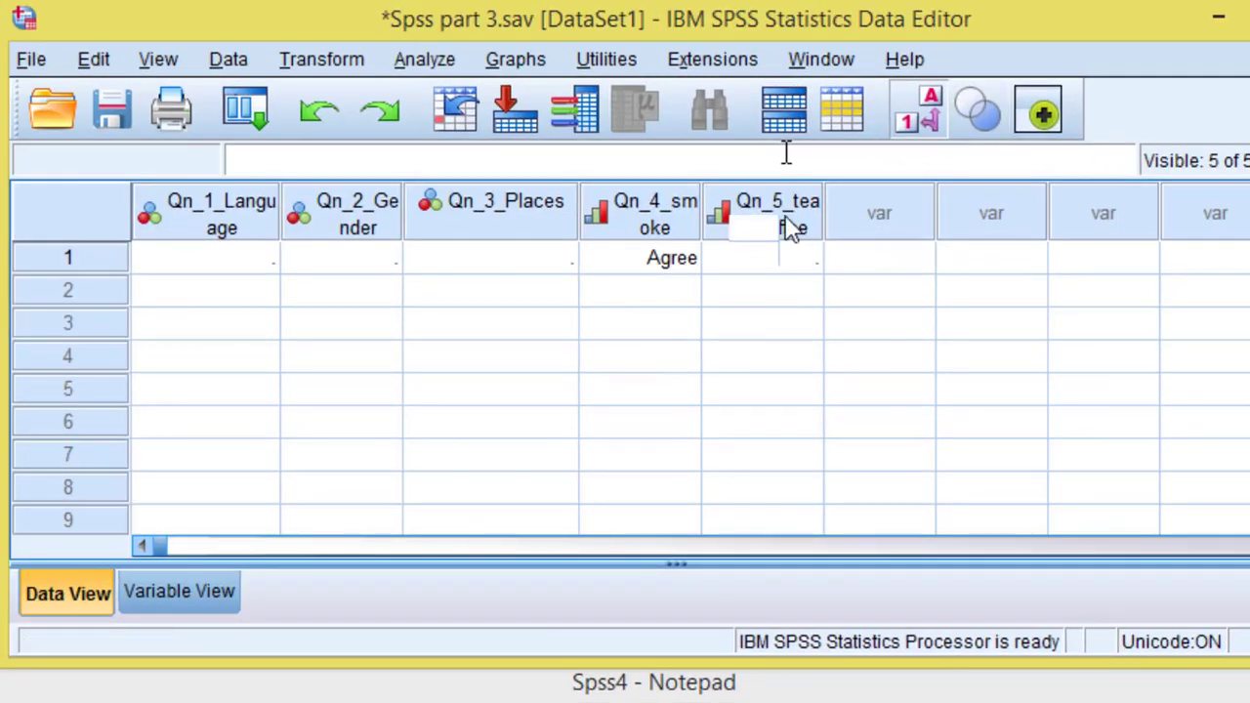
pyautogui.doubleClick(791, 227)
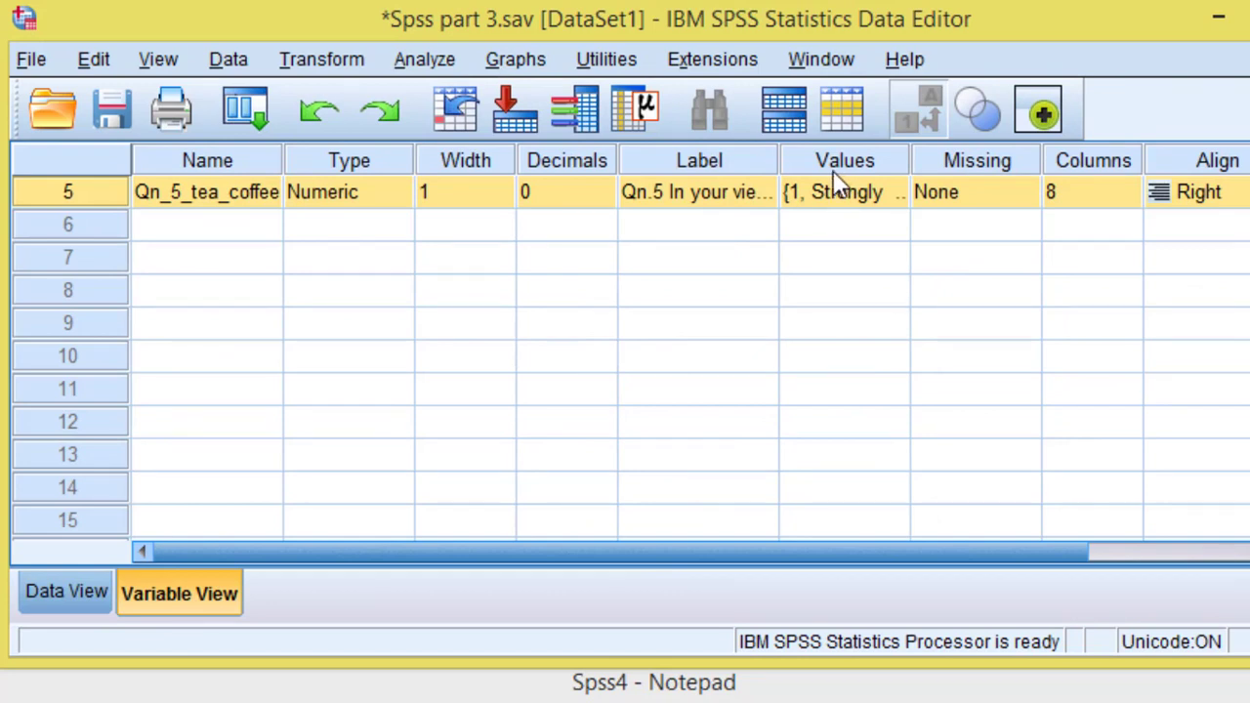
pyautogui.click(54, 591)
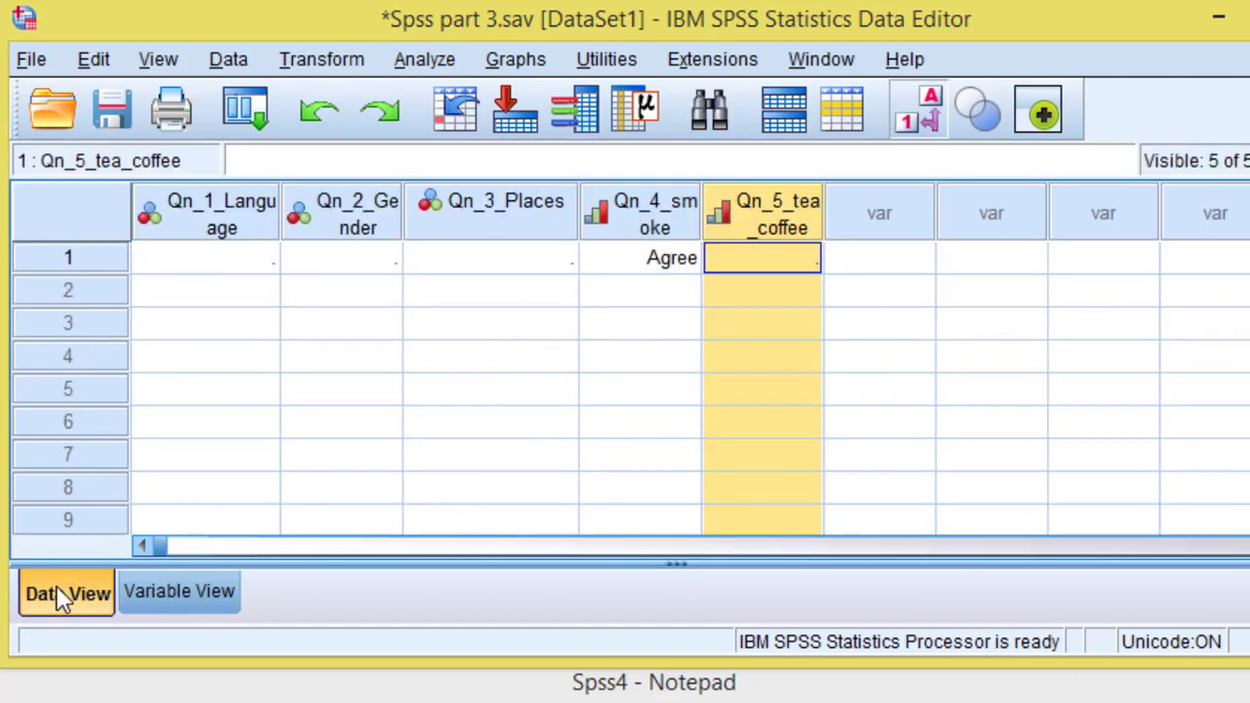
pyautogui.doubleClick(768, 262)
pyautogui.click(804, 260)
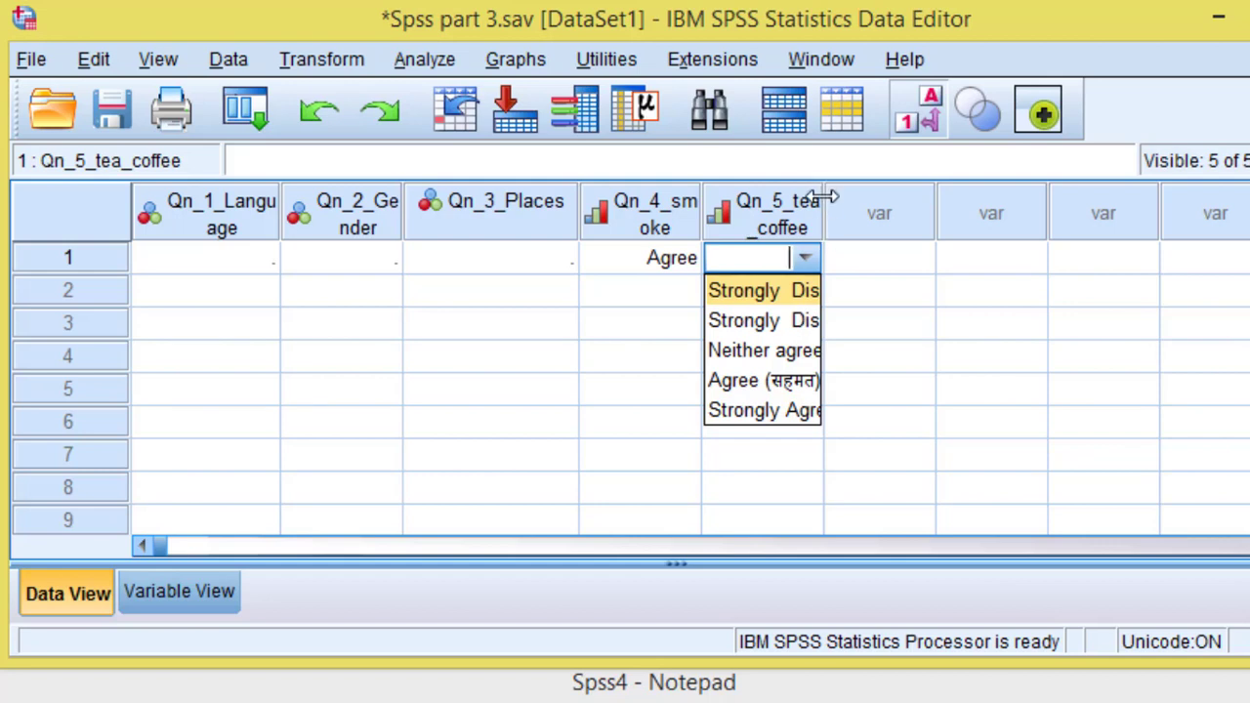
pyautogui.moveTo(823, 197); pyautogui.dragTo(1102, 190)
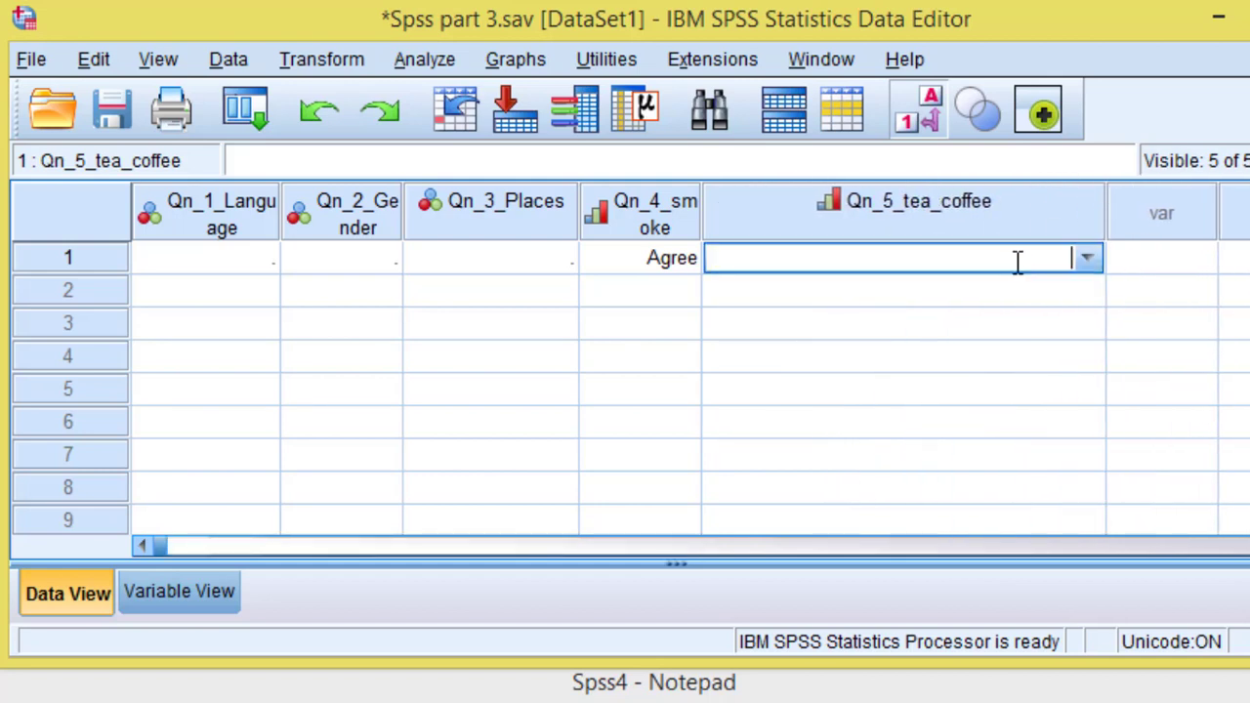
# Try the second and third response options in row 1 of Qn_5_tea_coffee, and settle on "Agree (सहमत)"
pyautogui.click(1088, 259)
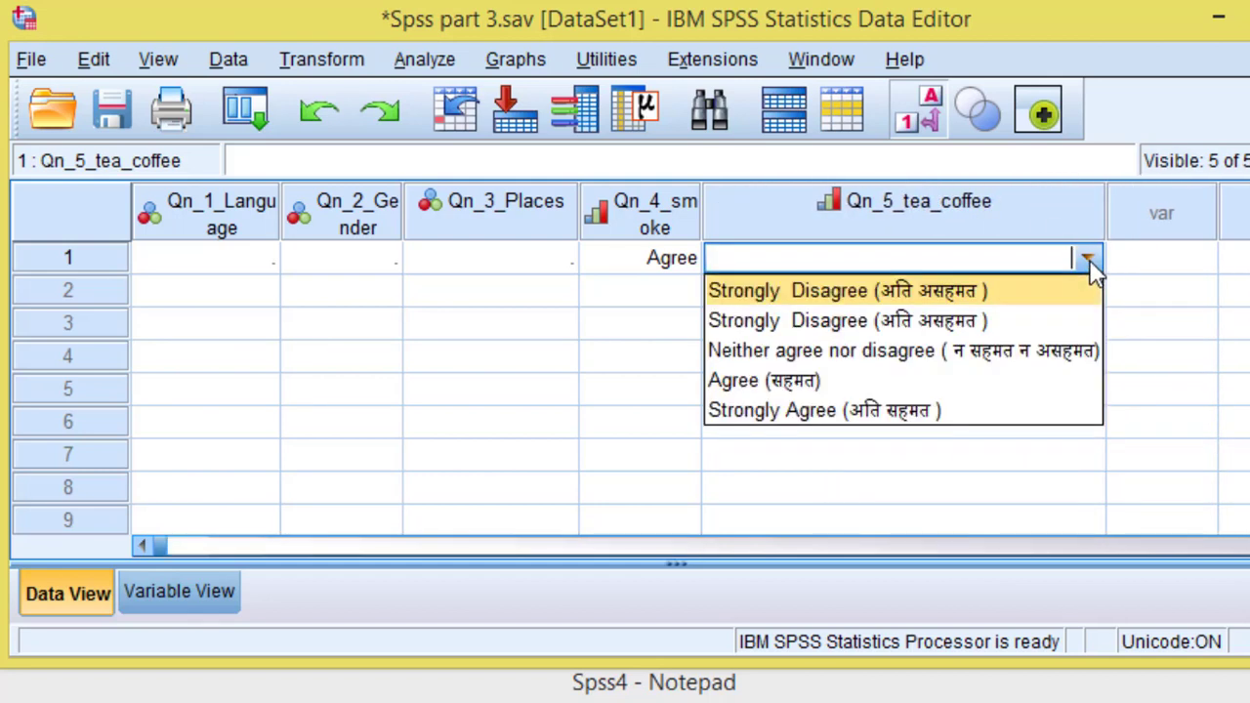
pyautogui.click(951, 330)
pyautogui.click(1090, 264)
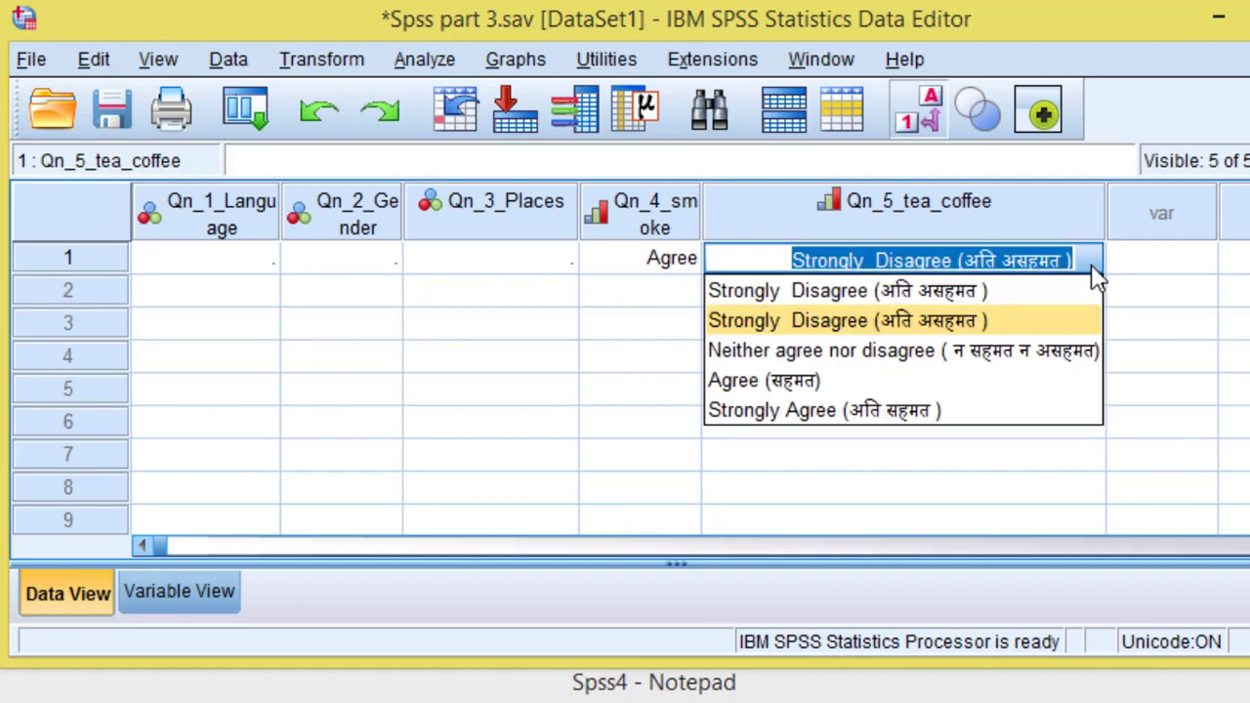
pyautogui.click(967, 354)
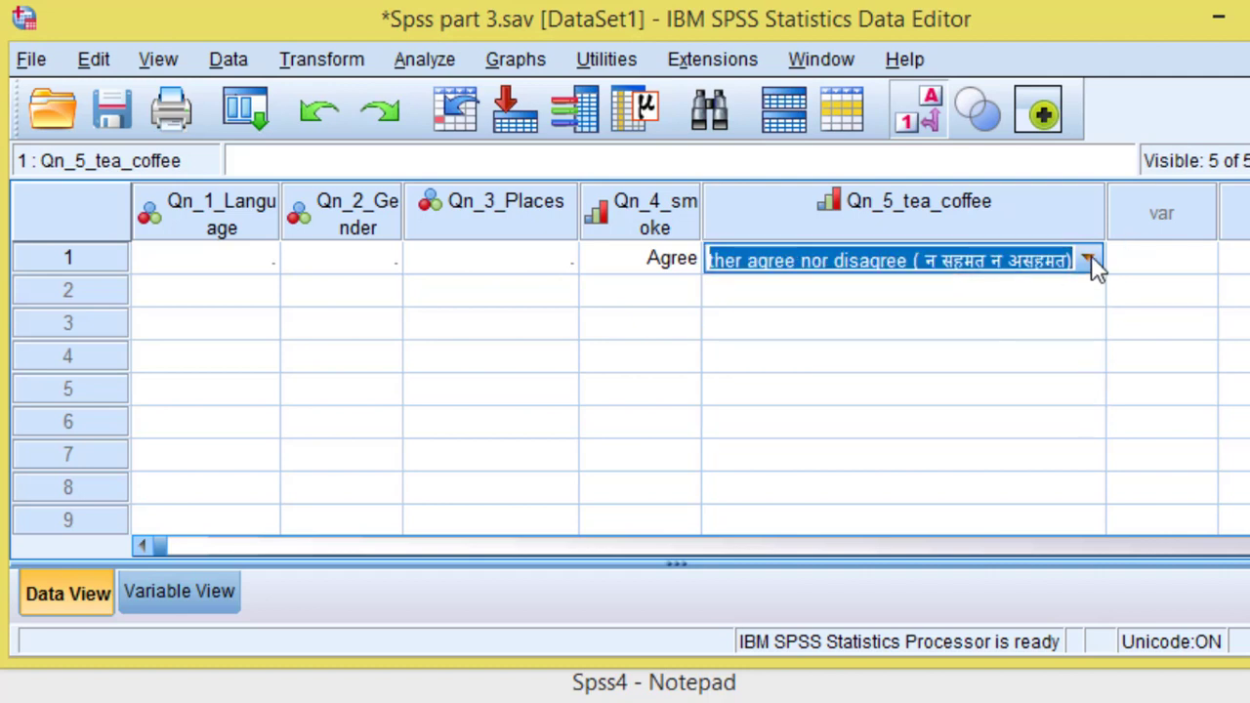
pyautogui.click(1091, 260)
pyautogui.click(863, 379)
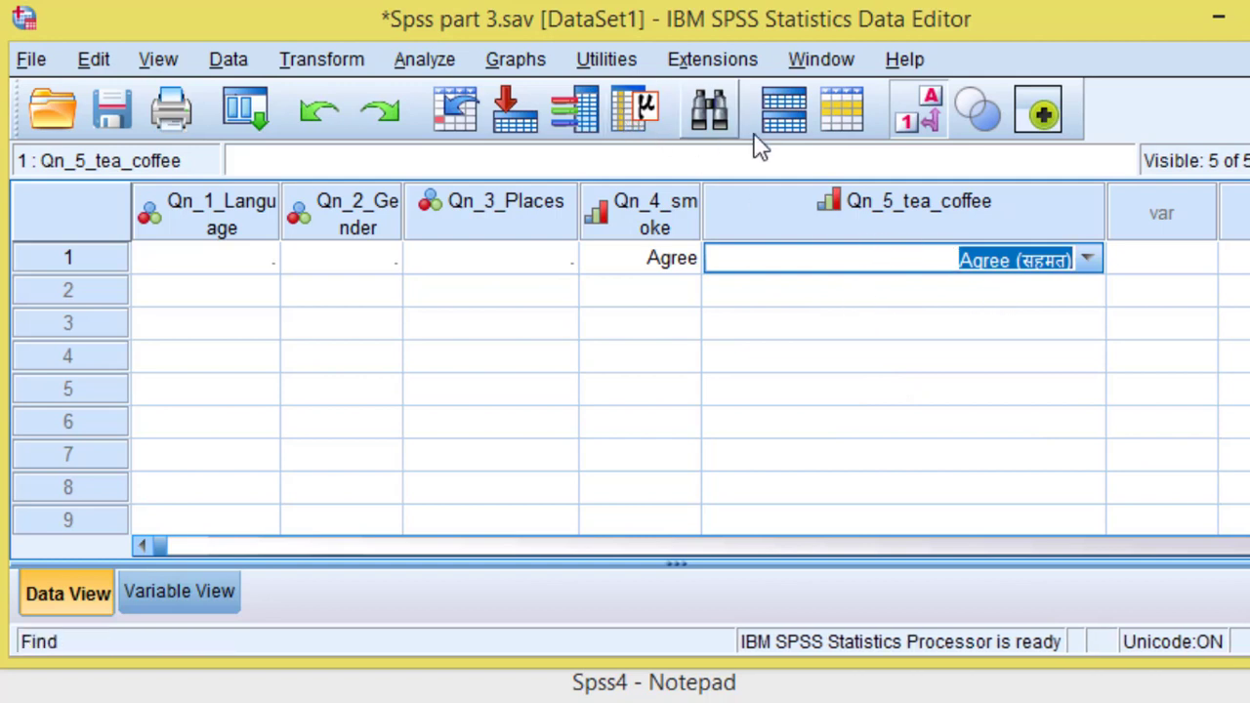
# Toggle the data display between numeric codes and value labels to compare them, ending with the labels shown
pyautogui.click(903, 125)
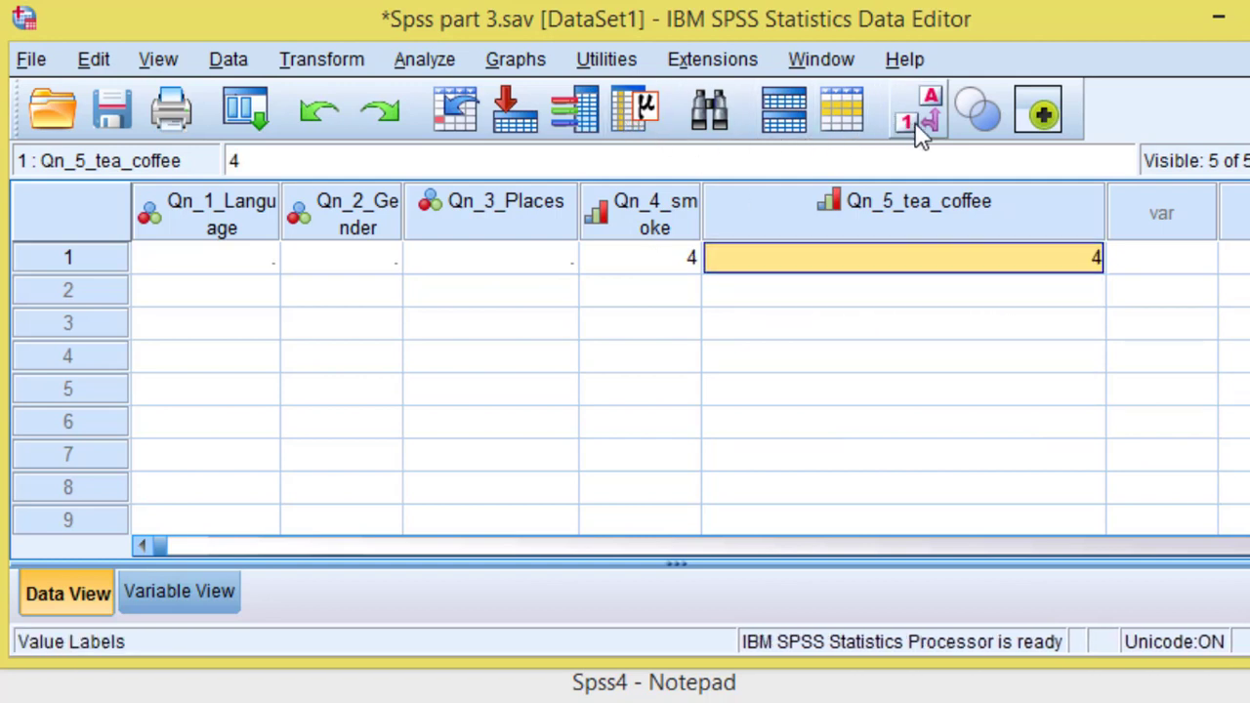
pyautogui.click(918, 131)
pyautogui.click(918, 132)
pyautogui.click(918, 133)
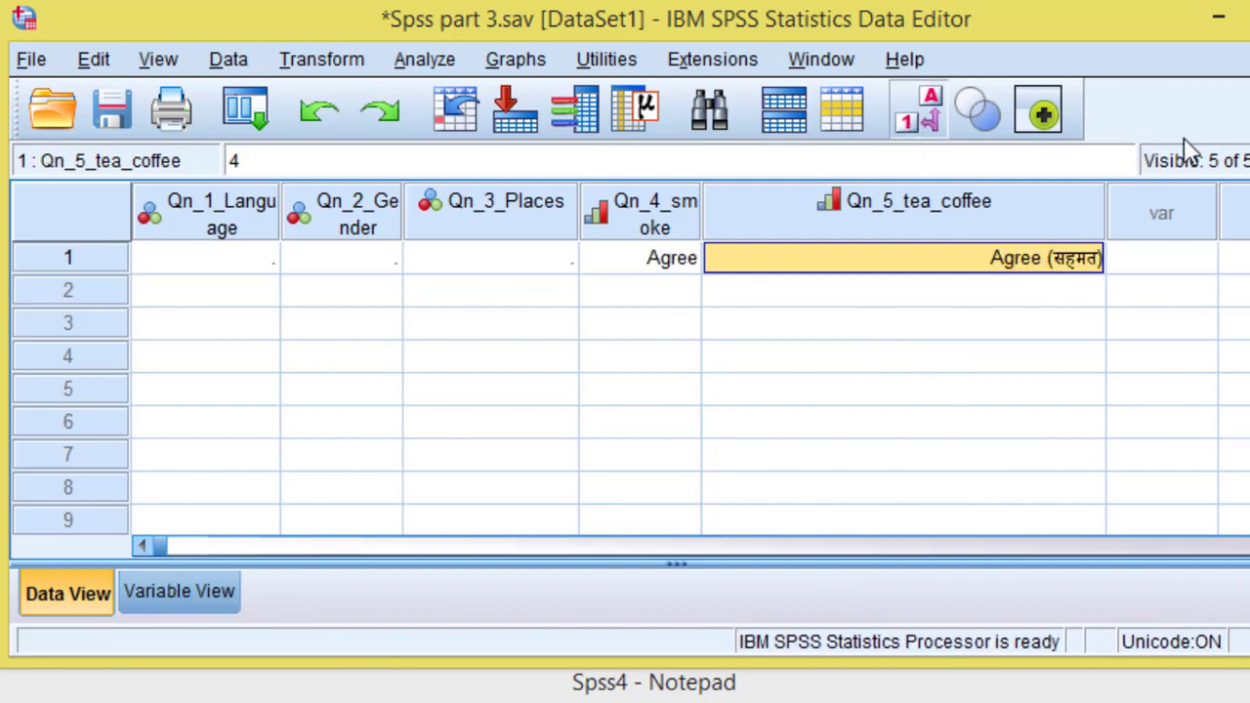
pyautogui.click(31, 60)
pyautogui.click(692, 368)
pyautogui.click(684, 363)
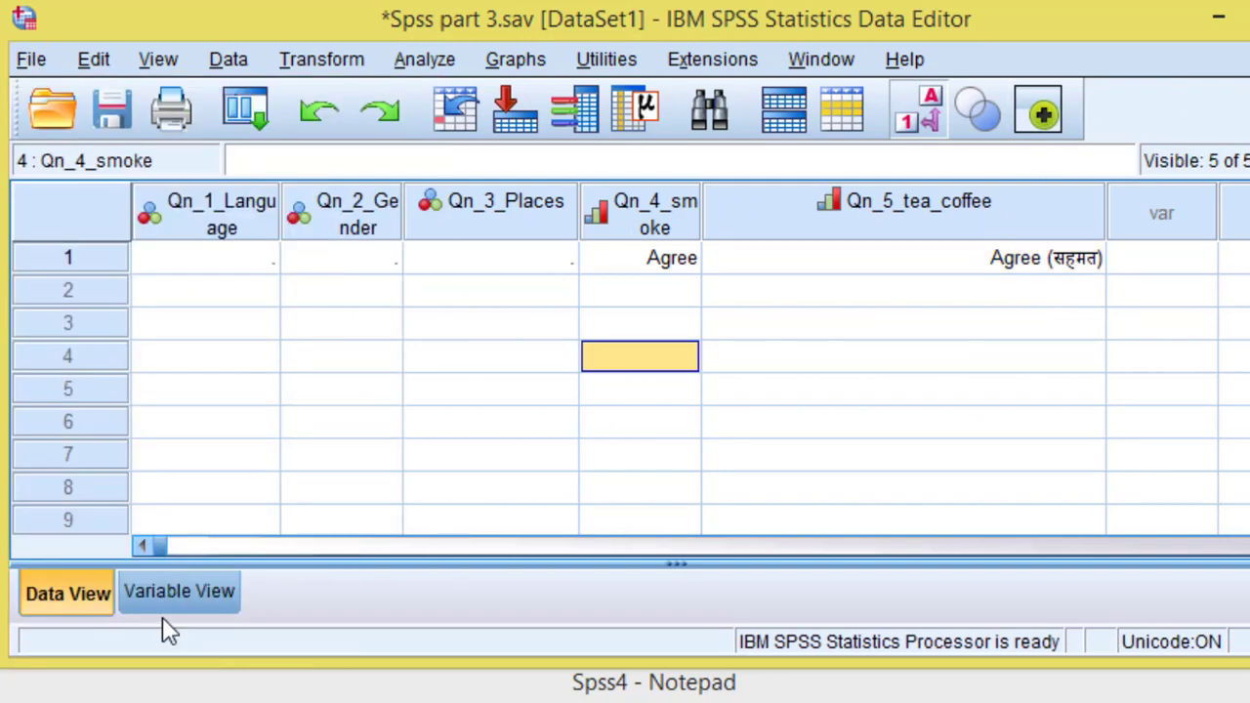
# Return to Variable View and save the dataset as a new file named Spss part 4.sav in Documents
pyautogui.click(179, 592)
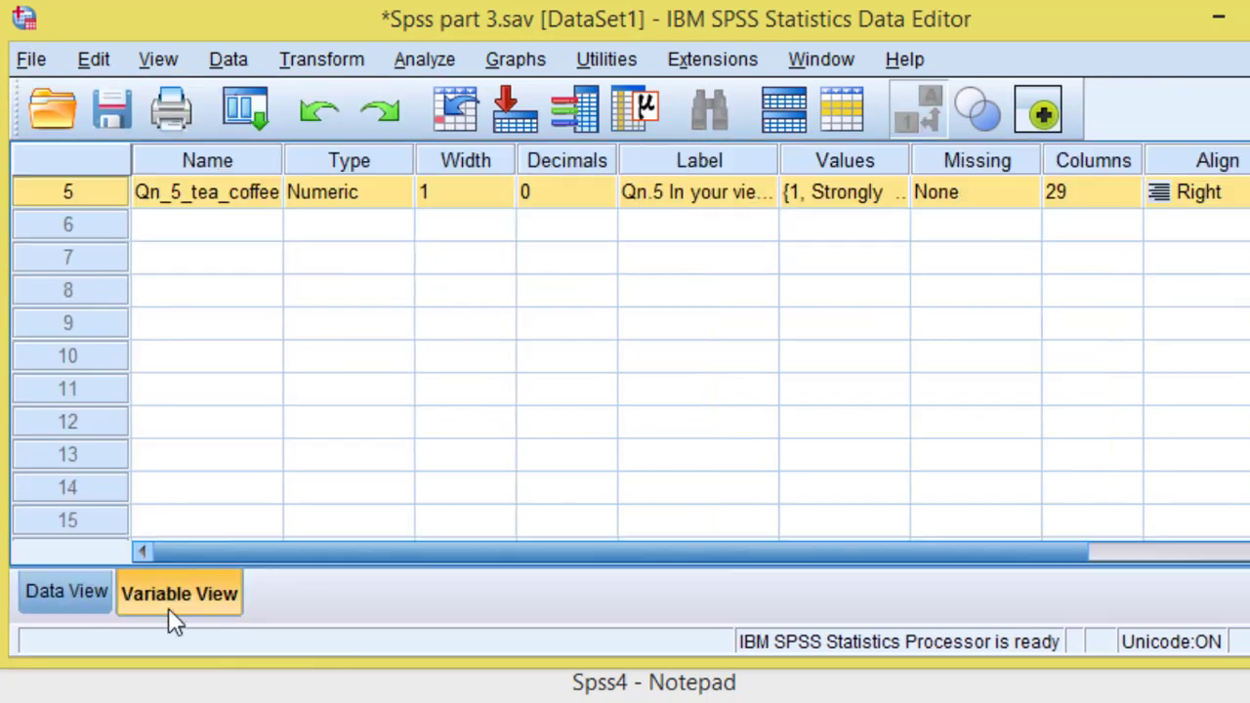
pyautogui.click(31, 61)
pyautogui.click(101, 291)
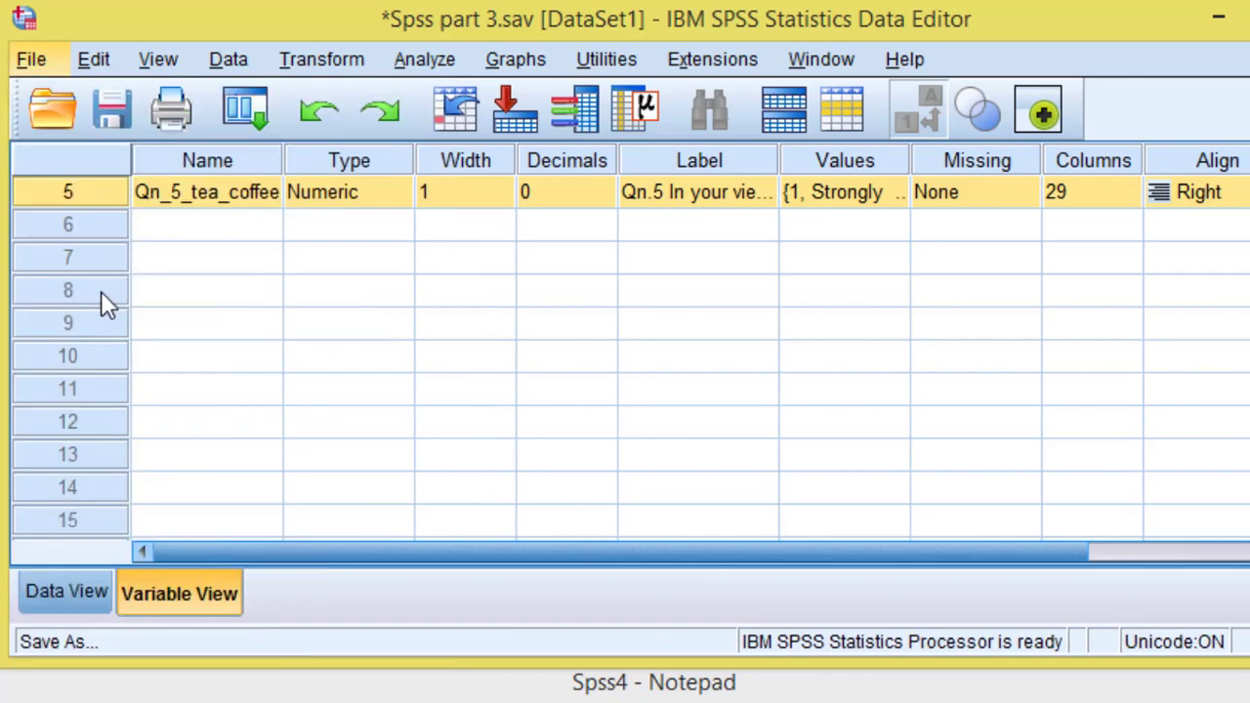
pyautogui.click(510, 663)
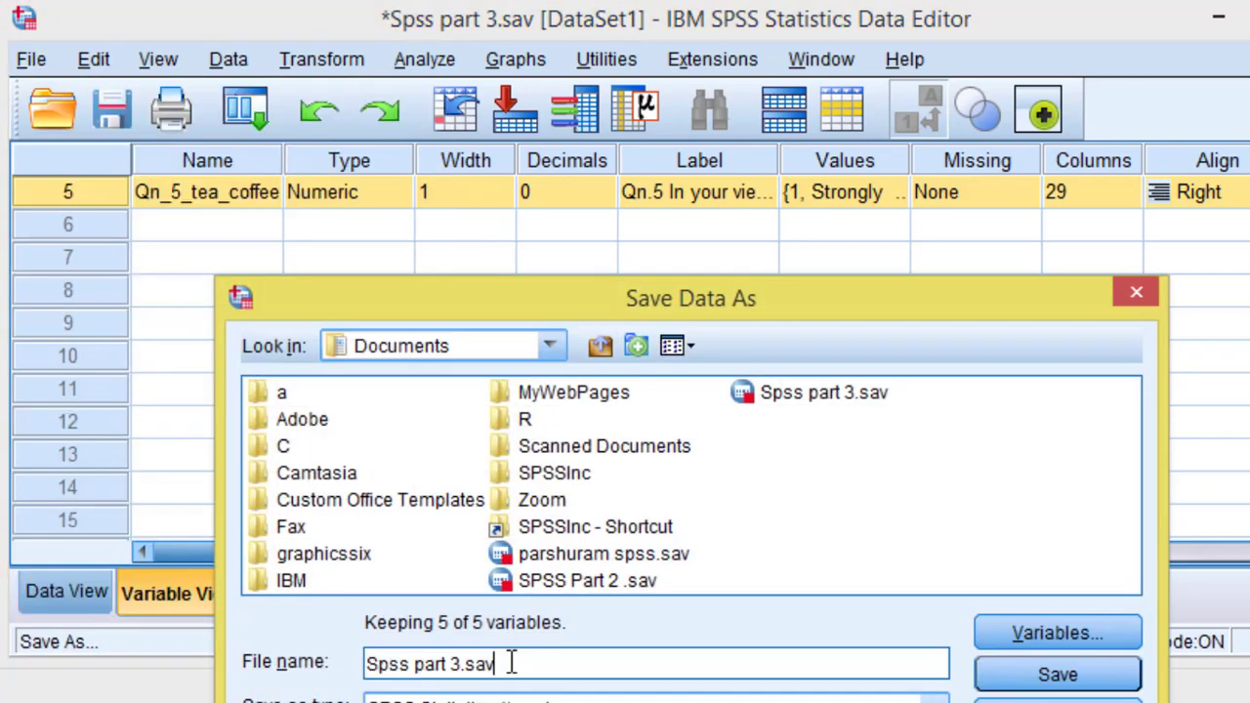
pyautogui.click(463, 664)
pyautogui.press('BackSpace')
pyautogui.write('4')
pyautogui.click(1055, 676)
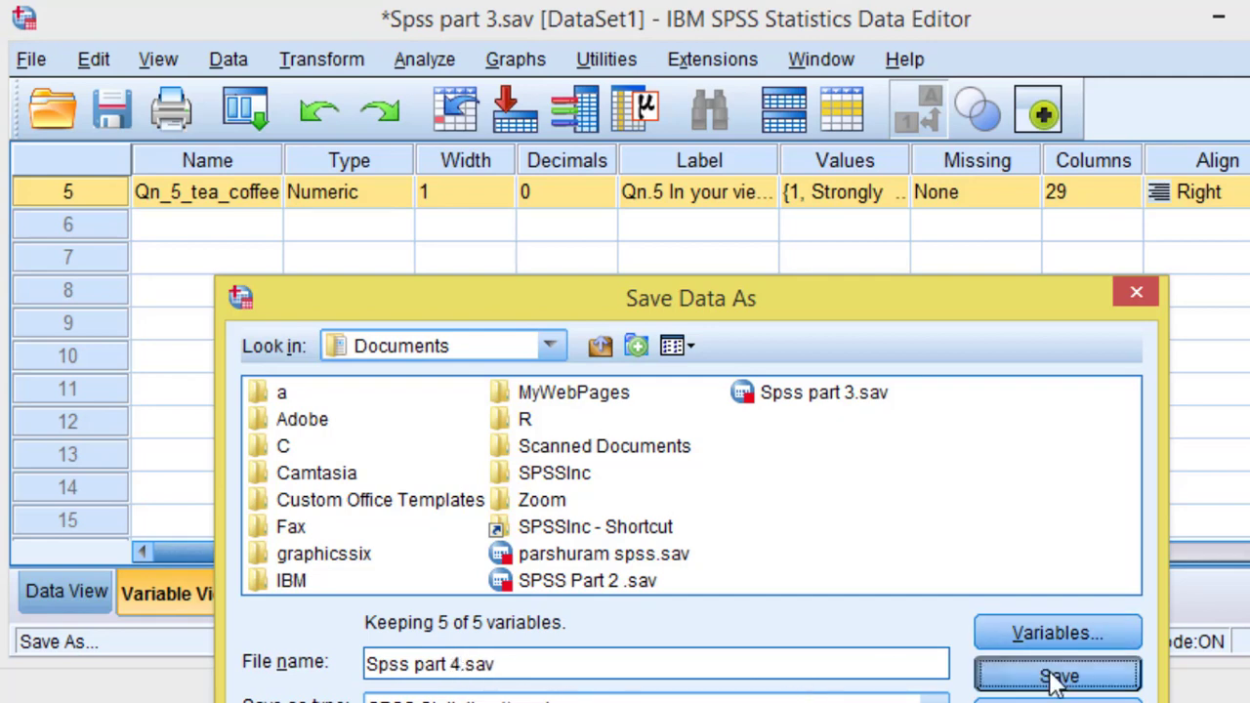